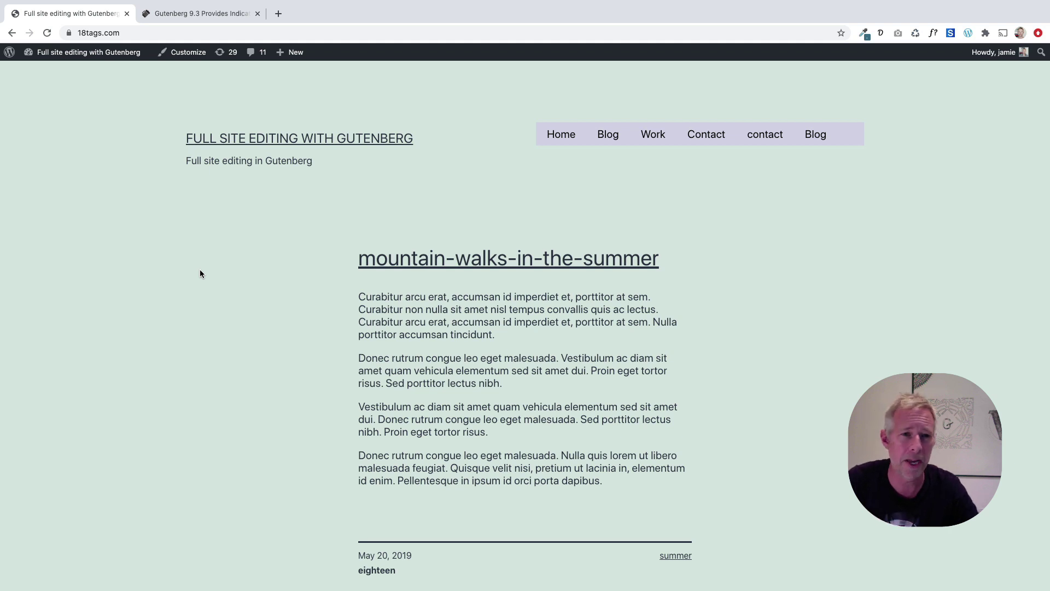
# - Switch to the Gutenberg 9.3 article and follow its Twenty Twenty-One Blocks theme link
pyautogui.click(201, 13)
pyautogui.scroll(1, 245, 199)
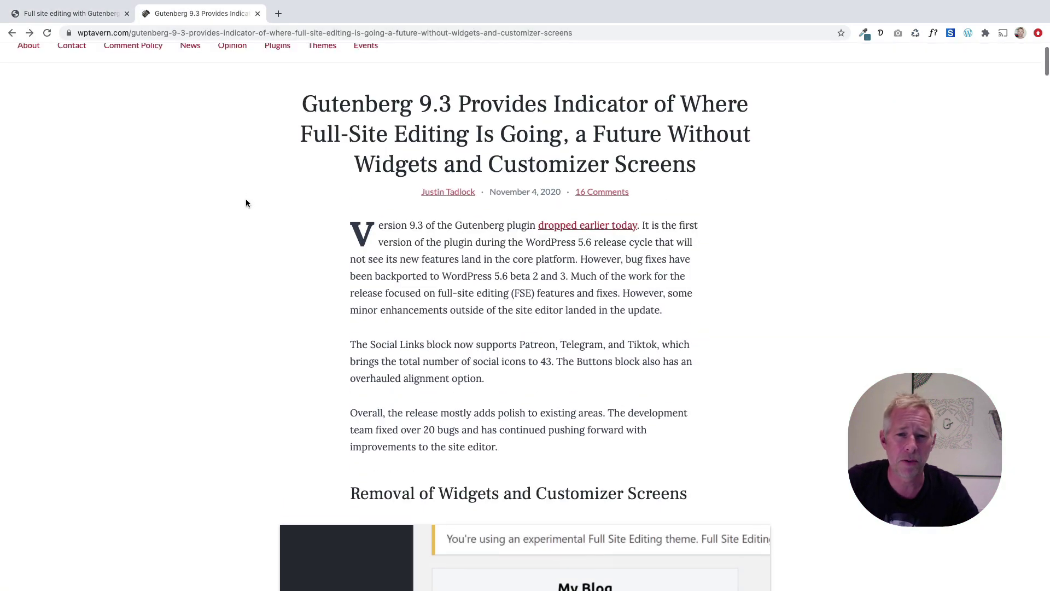
pyautogui.scroll(-1, 245, 199)
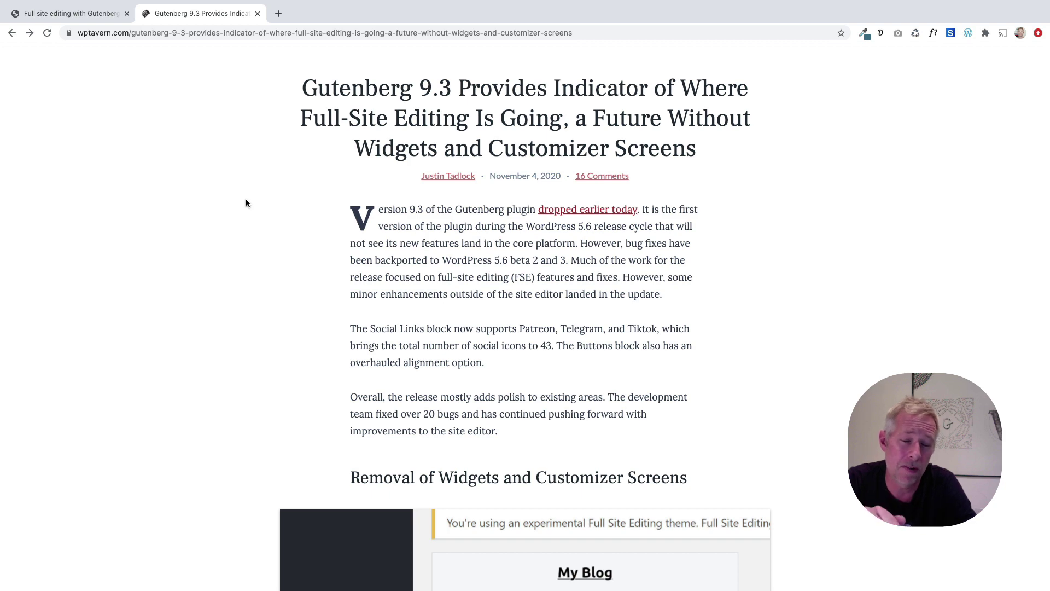
pyautogui.scroll(-2, 271, 271)
pyautogui.scroll(-1, 294, 313)
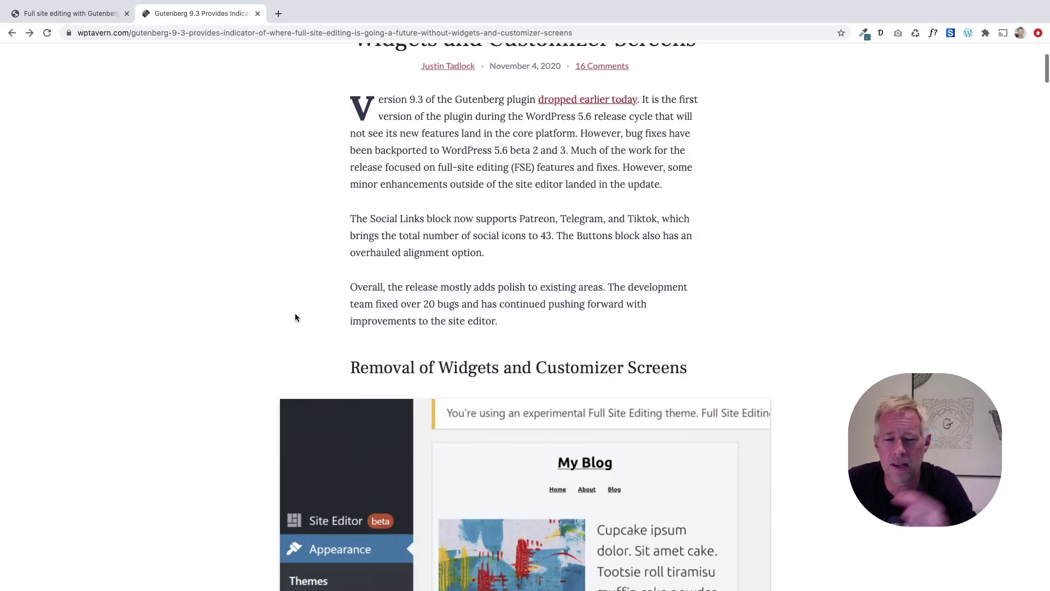
pyautogui.scroll(-4, 295, 312)
pyautogui.scroll(-3, 295, 313)
pyautogui.scroll(-1, 297, 316)
pyautogui.scroll(-3, 297, 317)
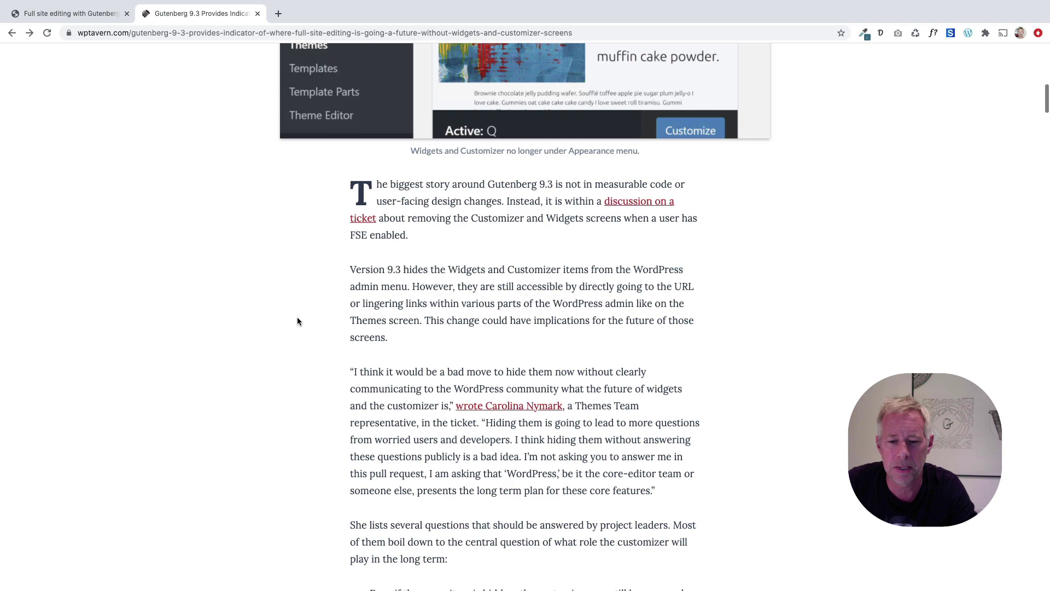
pyautogui.scroll(-4, 297, 317)
pyautogui.scroll(-2, 298, 317)
pyautogui.scroll(-2, 299, 318)
pyautogui.scroll(-2, 301, 318)
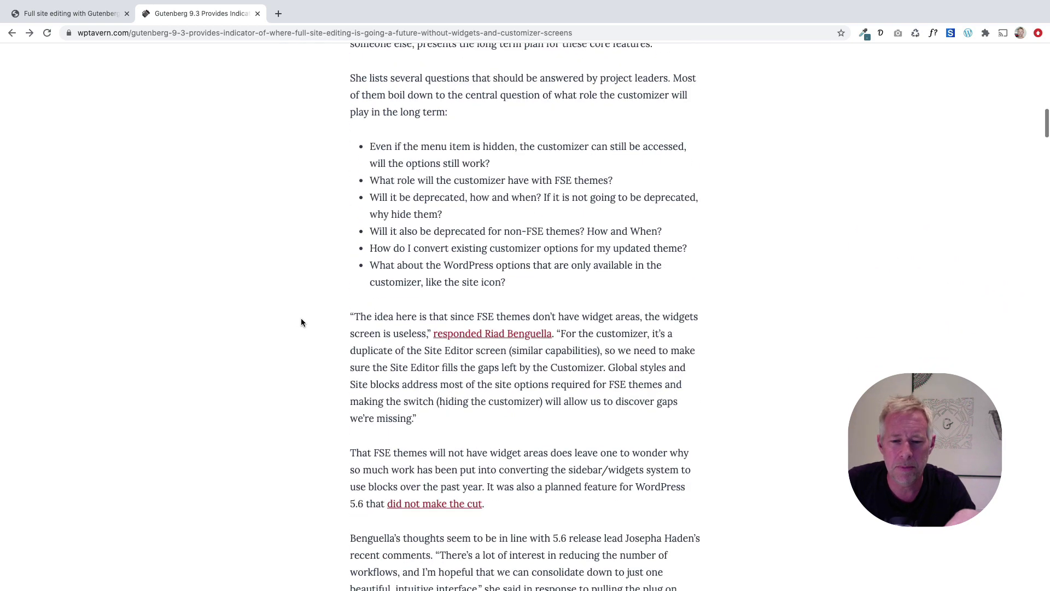
pyautogui.scroll(-4, 301, 318)
pyautogui.scroll(-2, 303, 319)
pyautogui.scroll(-4, 303, 319)
pyautogui.scroll(-3, 304, 320)
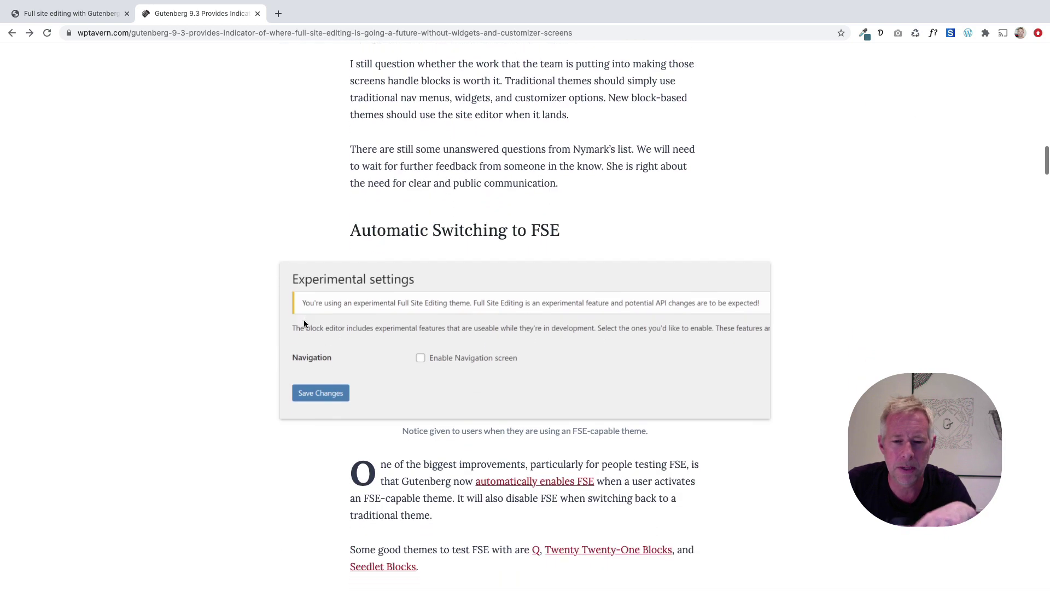
pyautogui.scroll(-3, 304, 319)
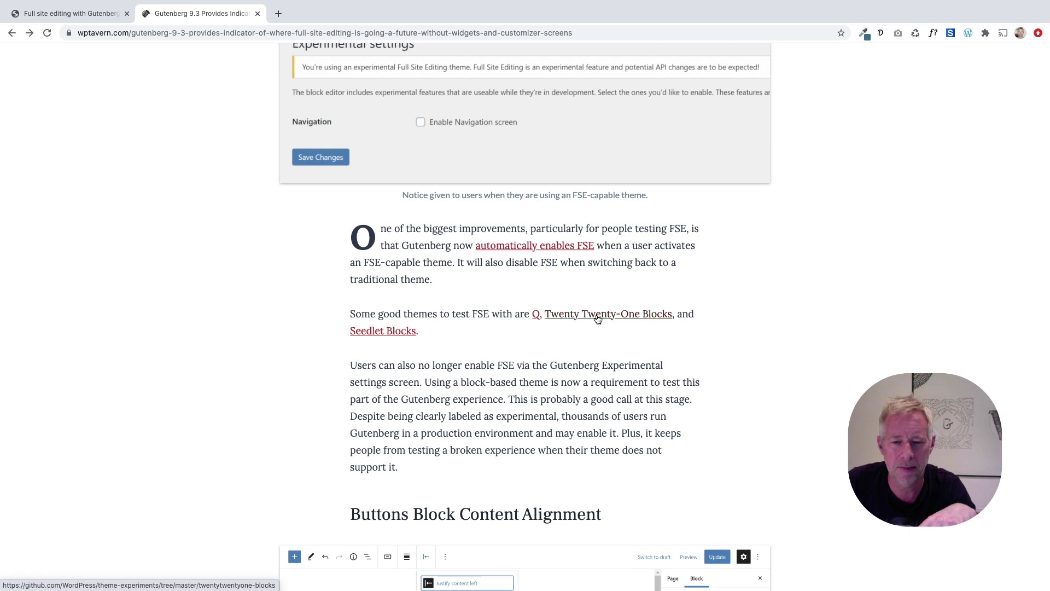
pyautogui.click(597, 317)
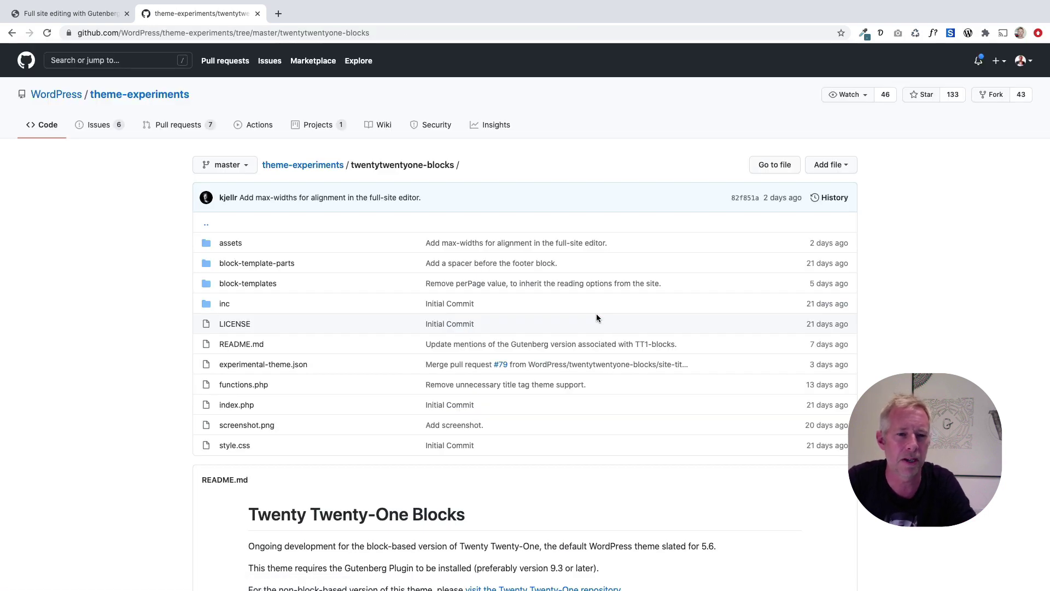
pyautogui.scroll(-1, 229, 375)
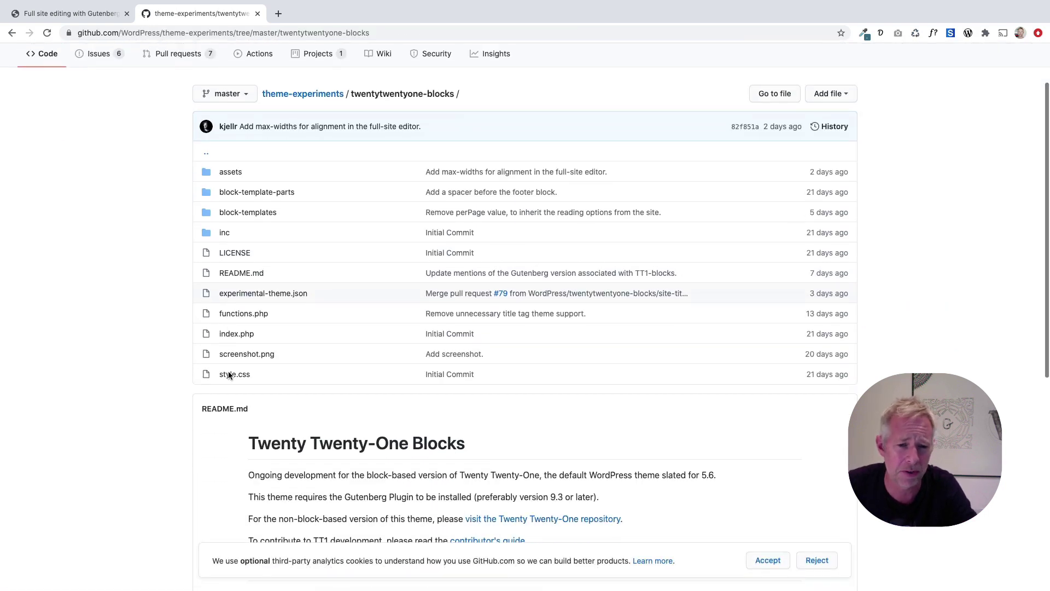
pyautogui.scroll(-2, 230, 375)
pyautogui.scroll(-1, 242, 391)
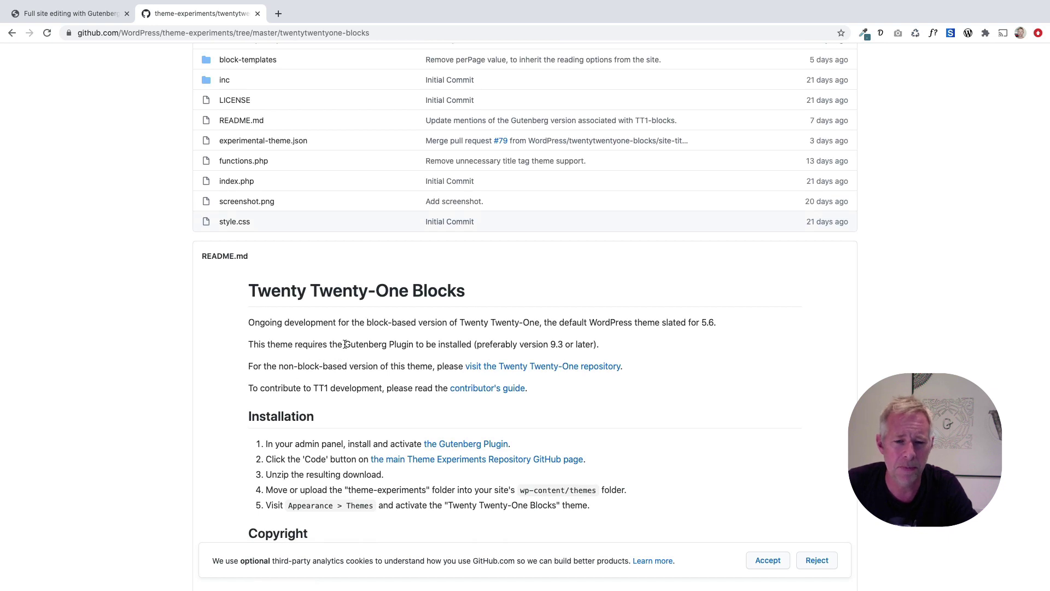
# - Review the Twenty Twenty-One Blocks README and the classic Twenty Twenty-One repository, then return to the site tab
pyautogui.moveTo(345, 344); pyautogui.dragTo(535, 344)
pyautogui.click(535, 344)
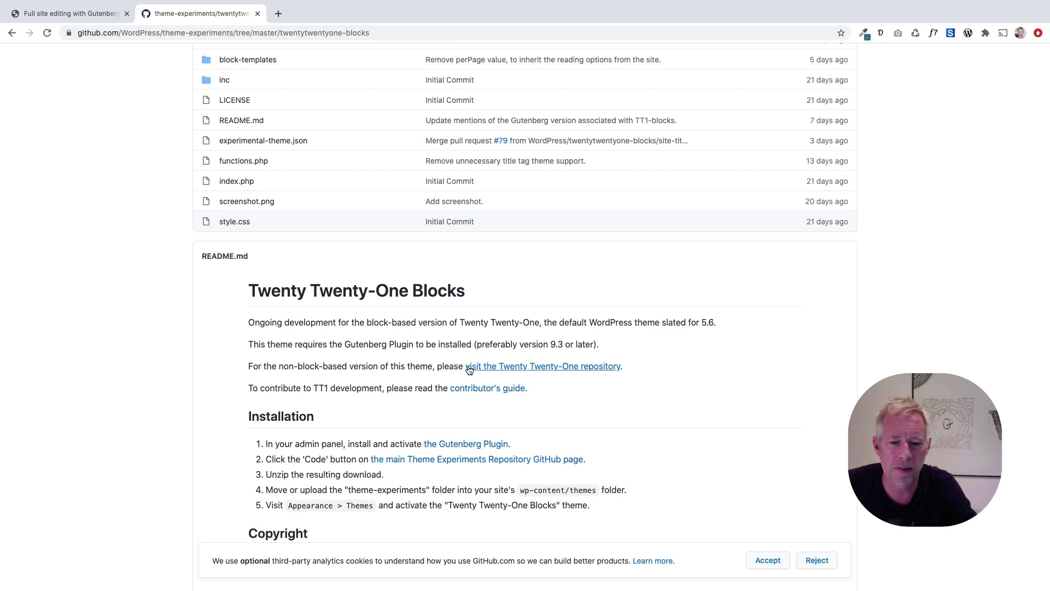
pyautogui.click(549, 367)
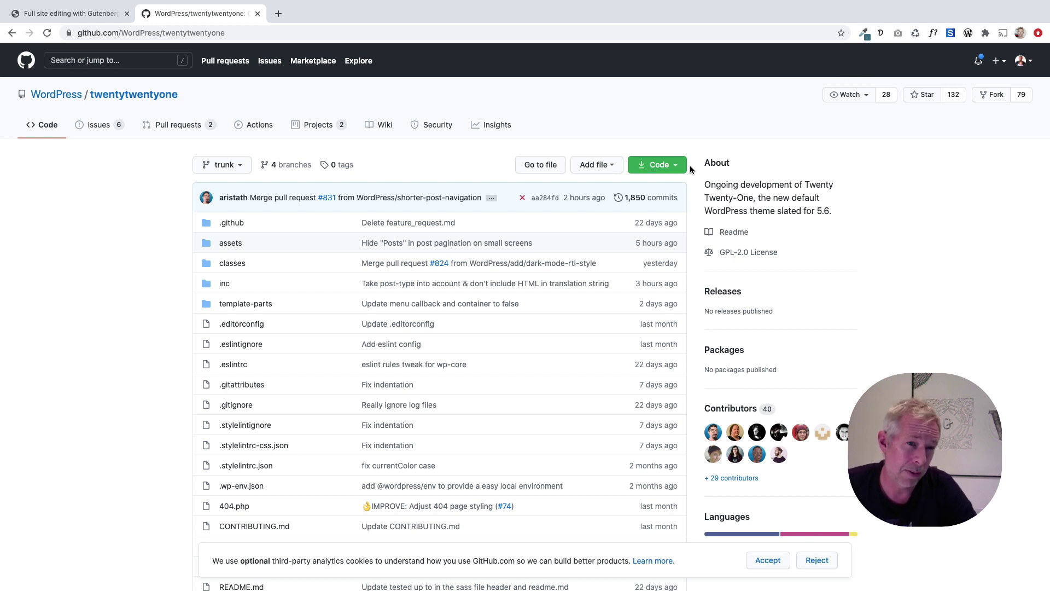
pyautogui.click(69, 13)
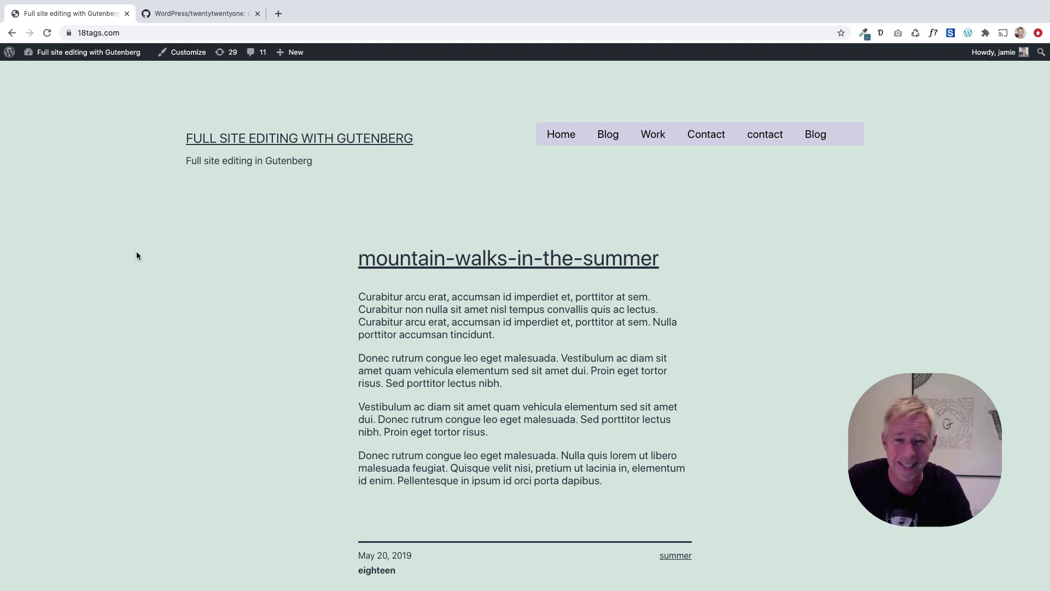
# - Reach the test site's admin Dashboard from the admin bar, after a brief front-end detour
pyautogui.click(58, 71)
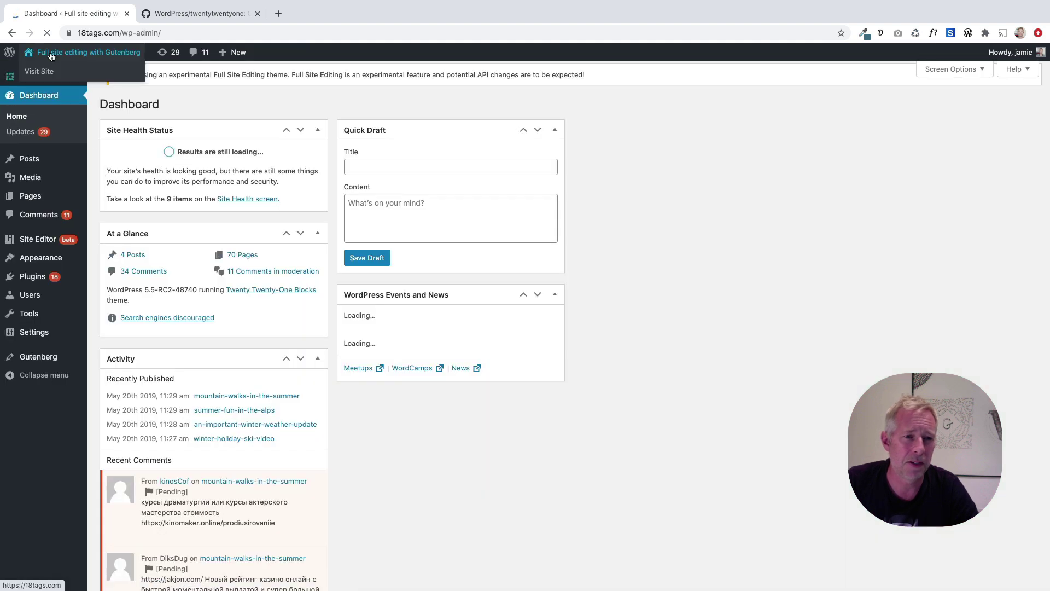
pyautogui.click(82, 52)
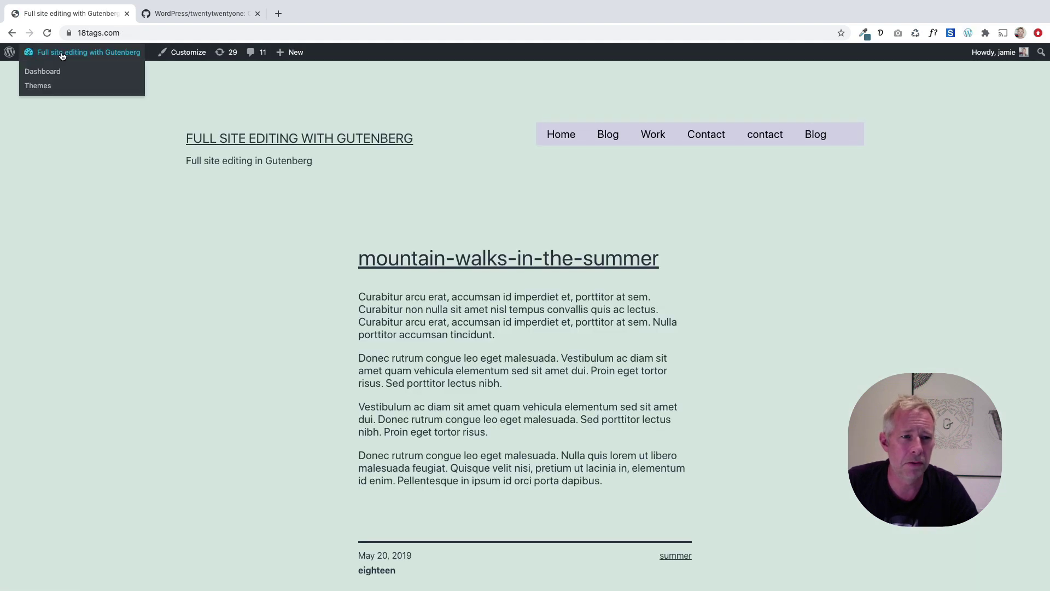
pyautogui.moveTo(88, 51)
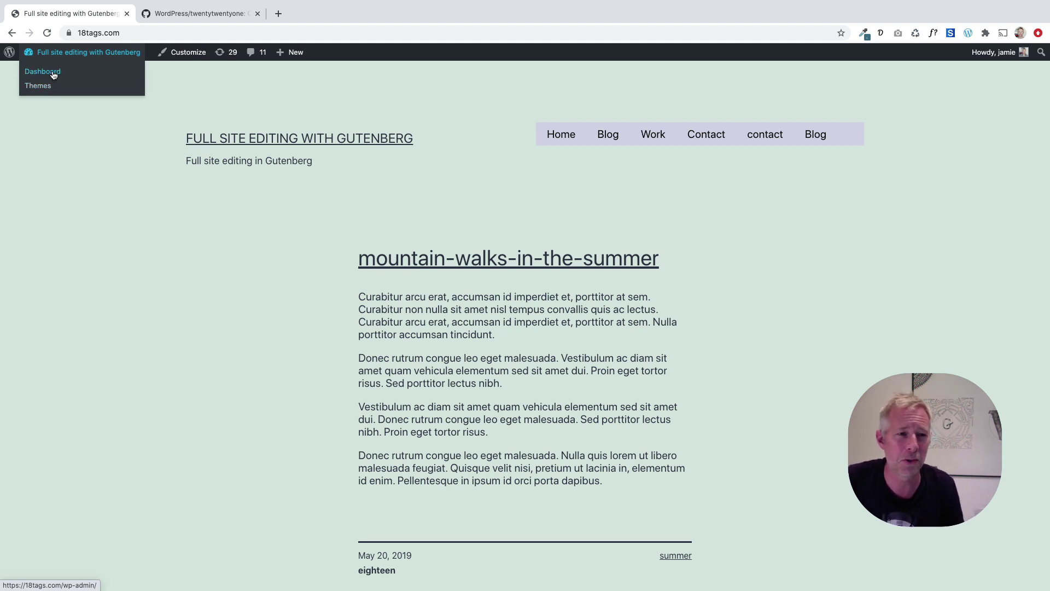
pyautogui.click(54, 74)
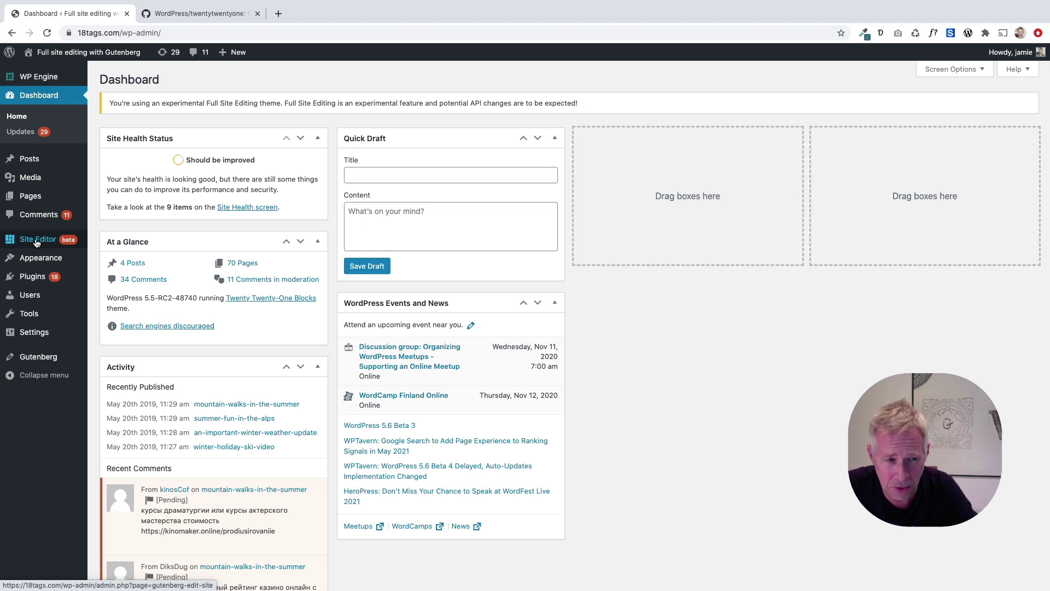
# - Open the Site Editor, toggle Fullscreen mode off and on, and show the navigation sidebar
pyautogui.click(36, 241)
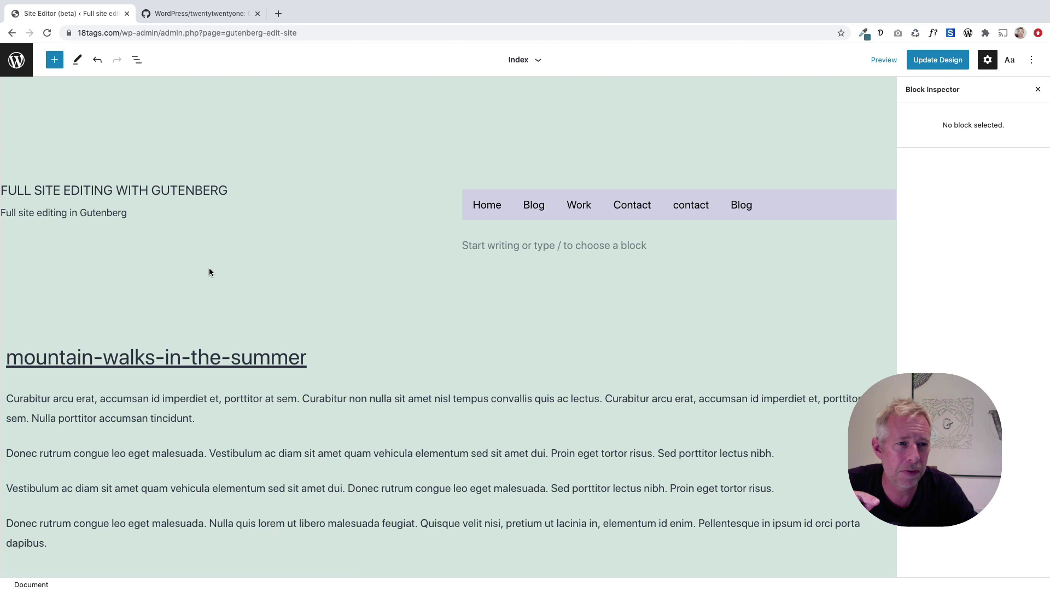
pyautogui.click(1031, 59)
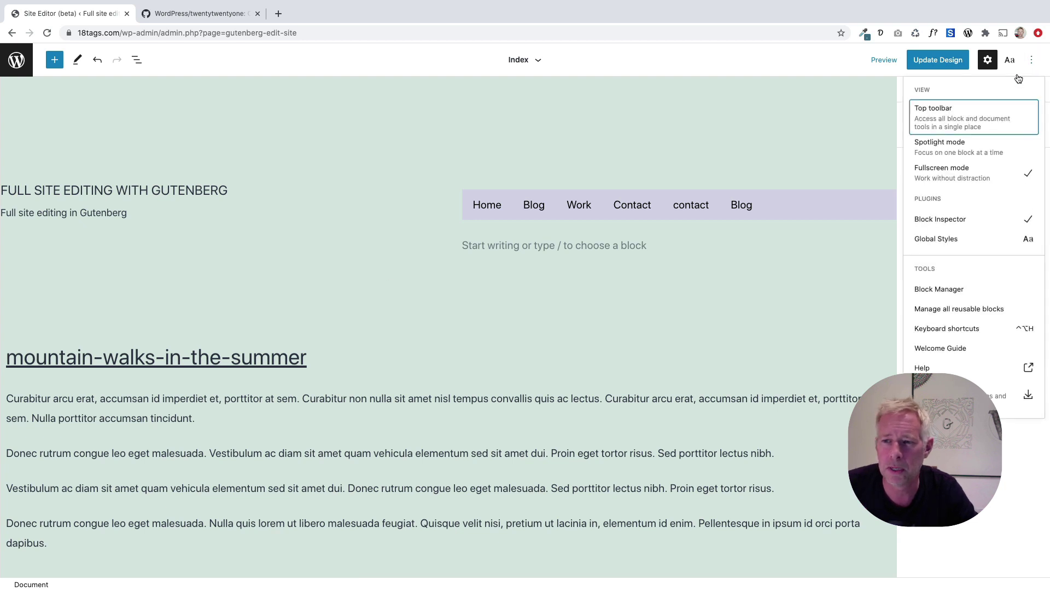
pyautogui.click(943, 172)
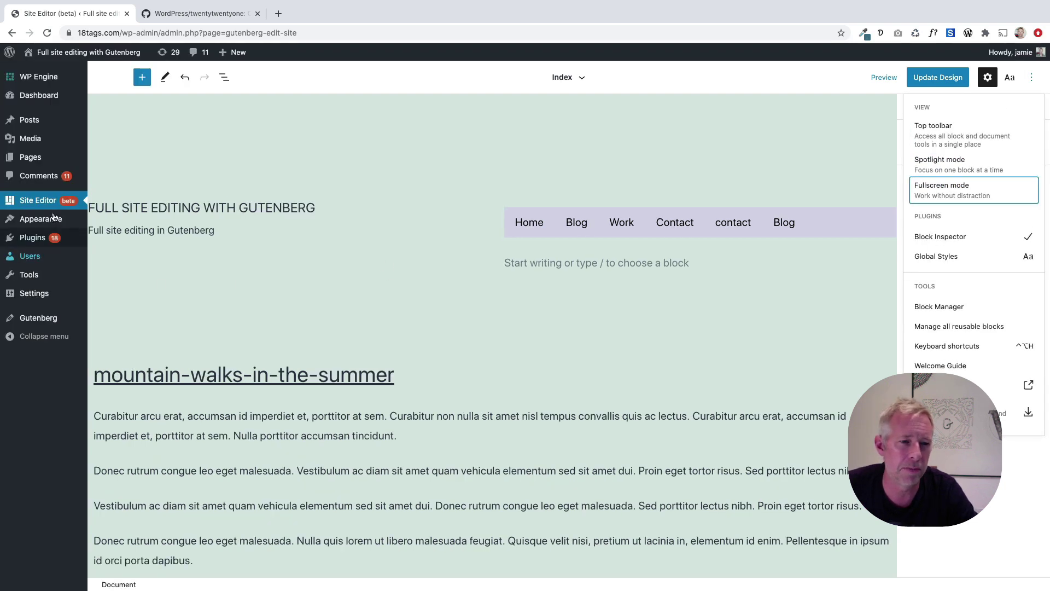
pyautogui.click(1031, 78)
pyautogui.click(1031, 78)
pyautogui.click(953, 190)
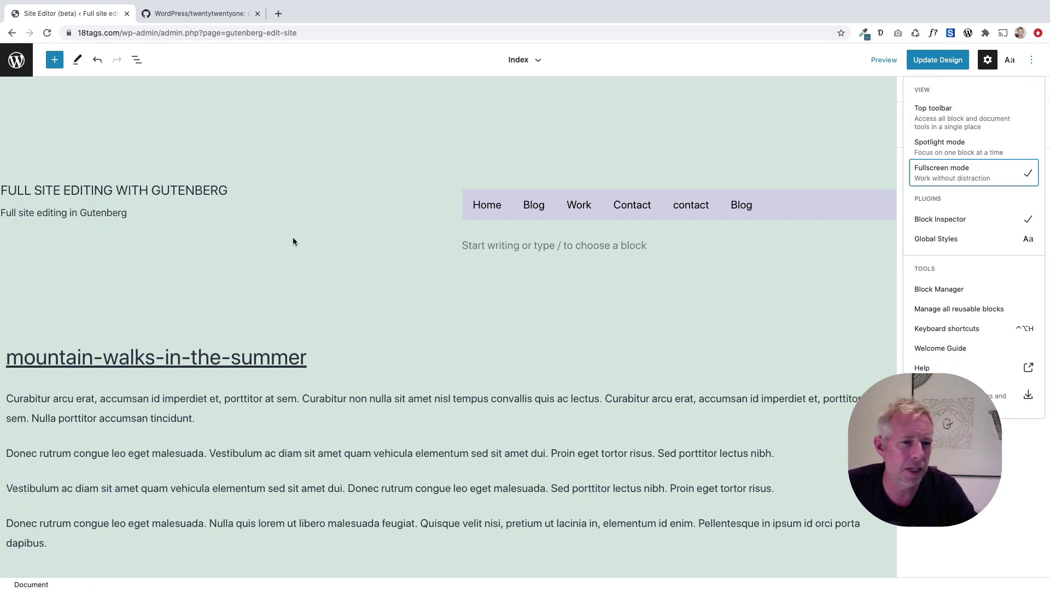
pyautogui.click(17, 60)
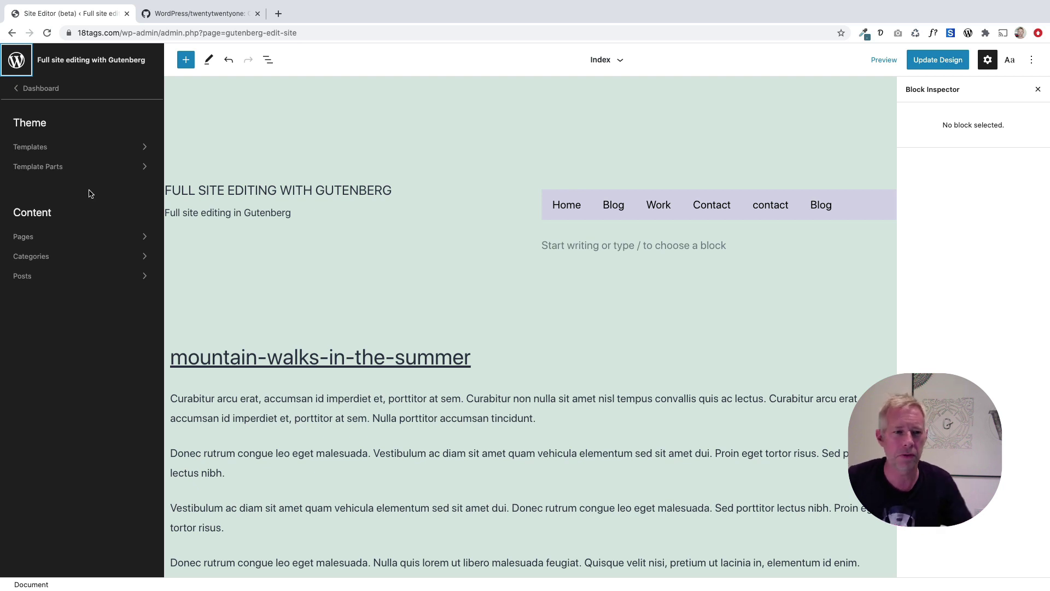
pyautogui.click(16, 60)
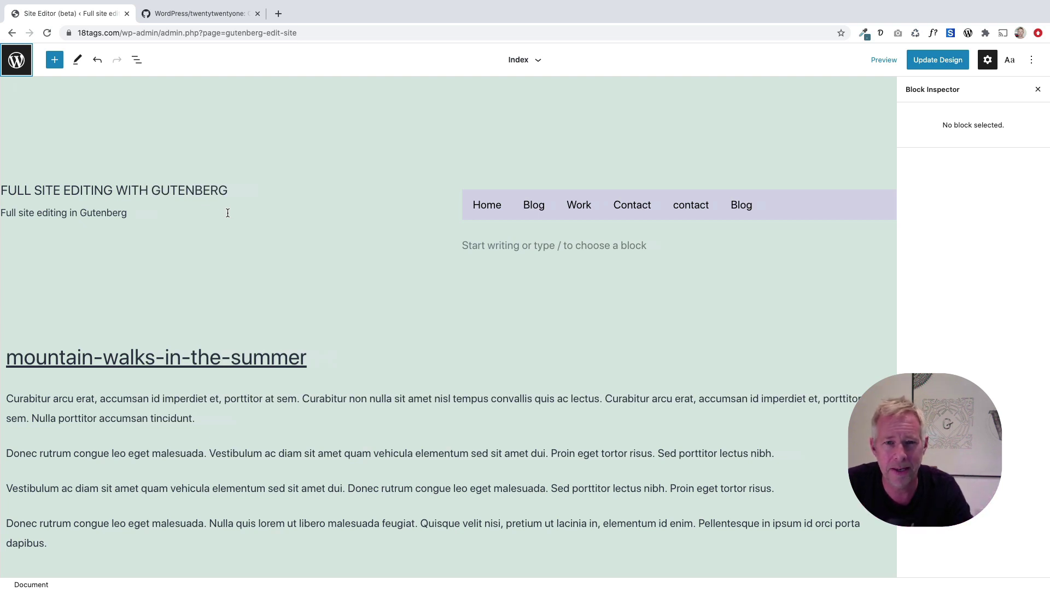
pyautogui.click(538, 64)
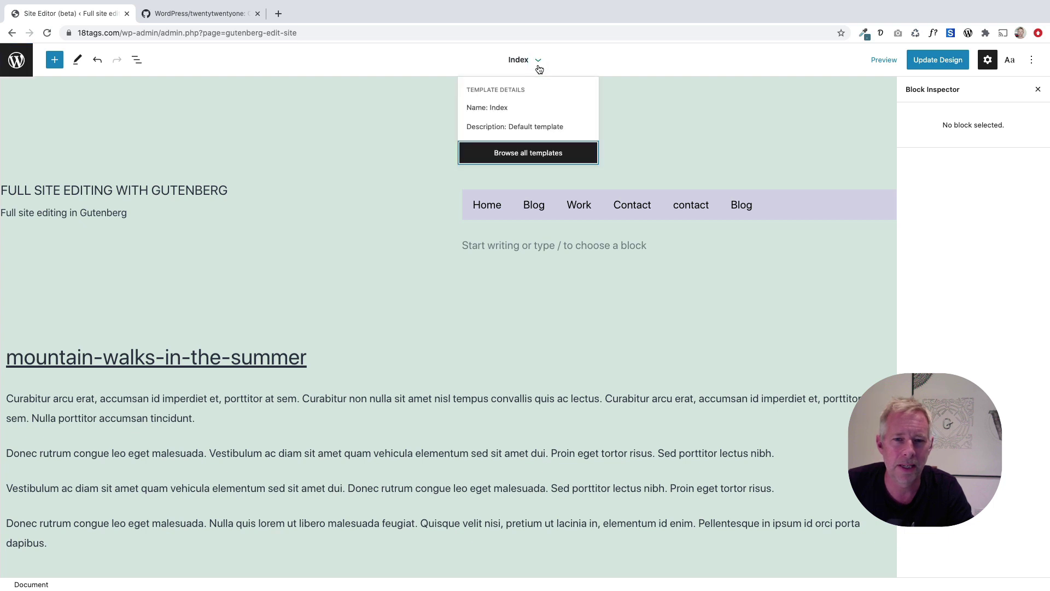
pyautogui.click(381, 164)
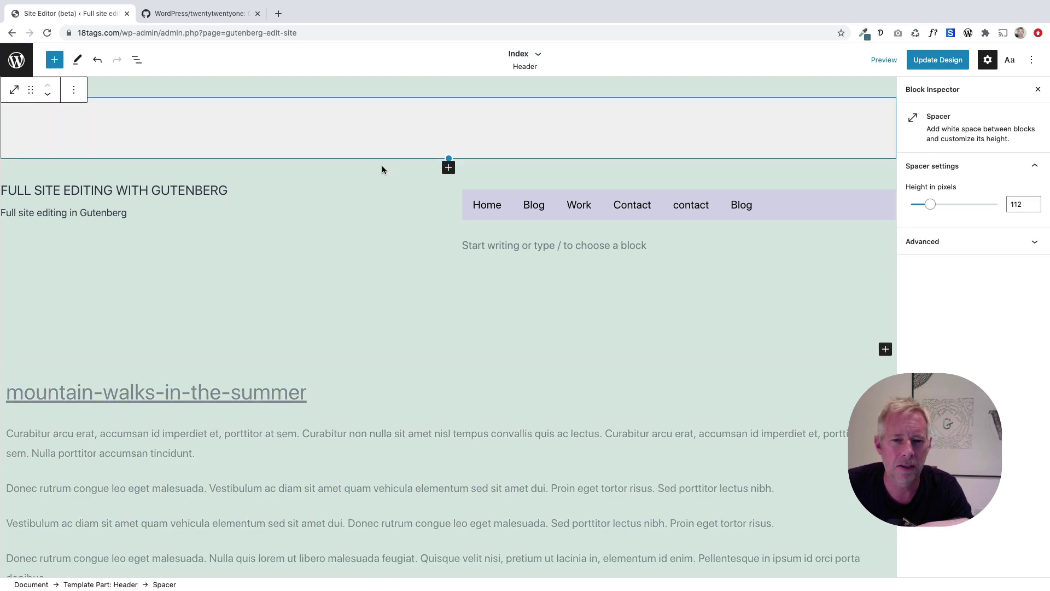
pyautogui.click(467, 204)
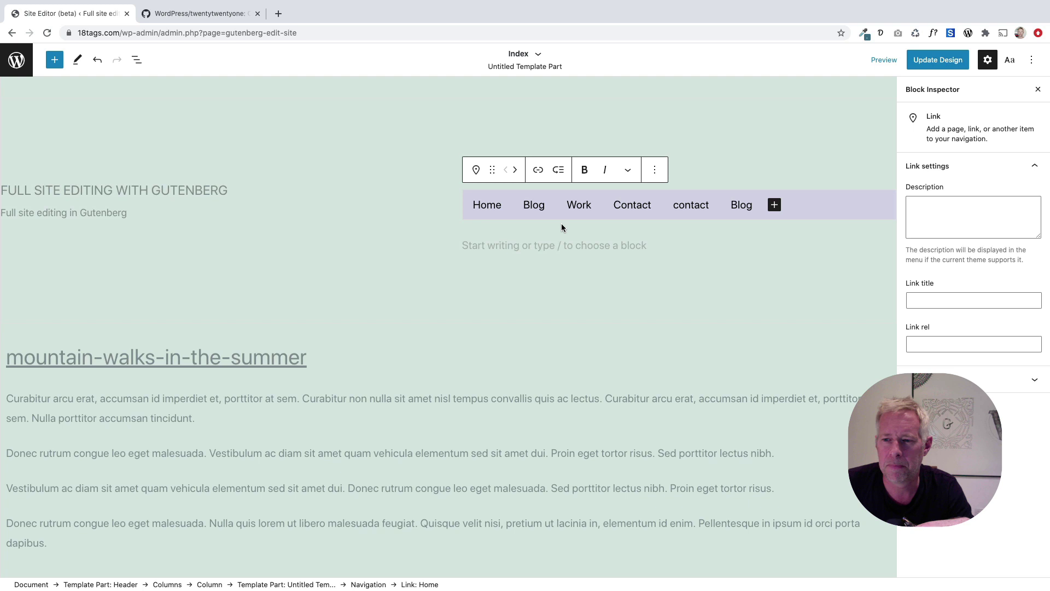
# - Give the header Navigation block a dark background color and white text color
pyautogui.click(842, 212)
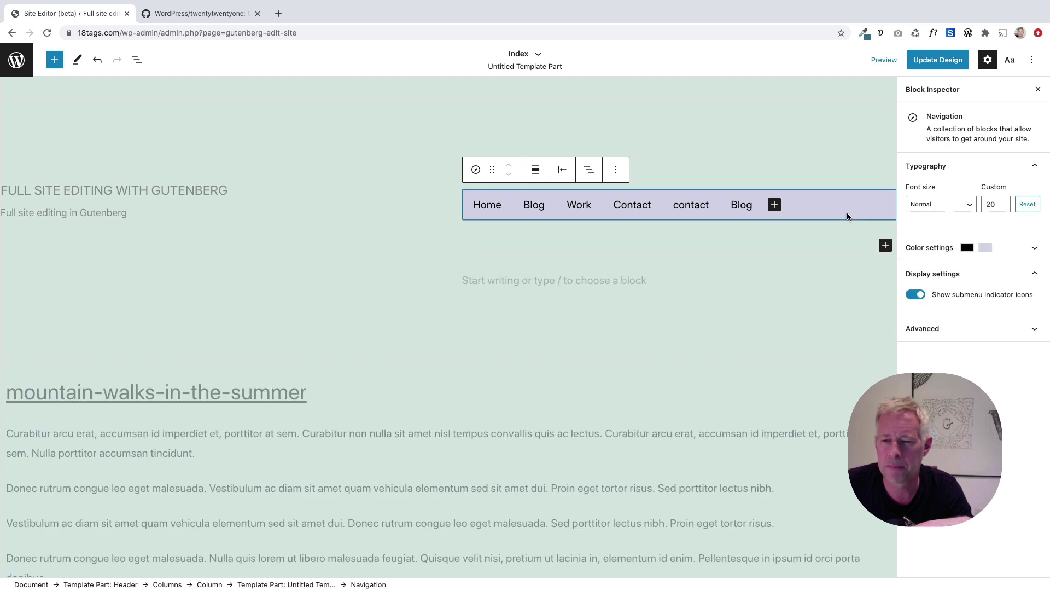
pyautogui.click(968, 247)
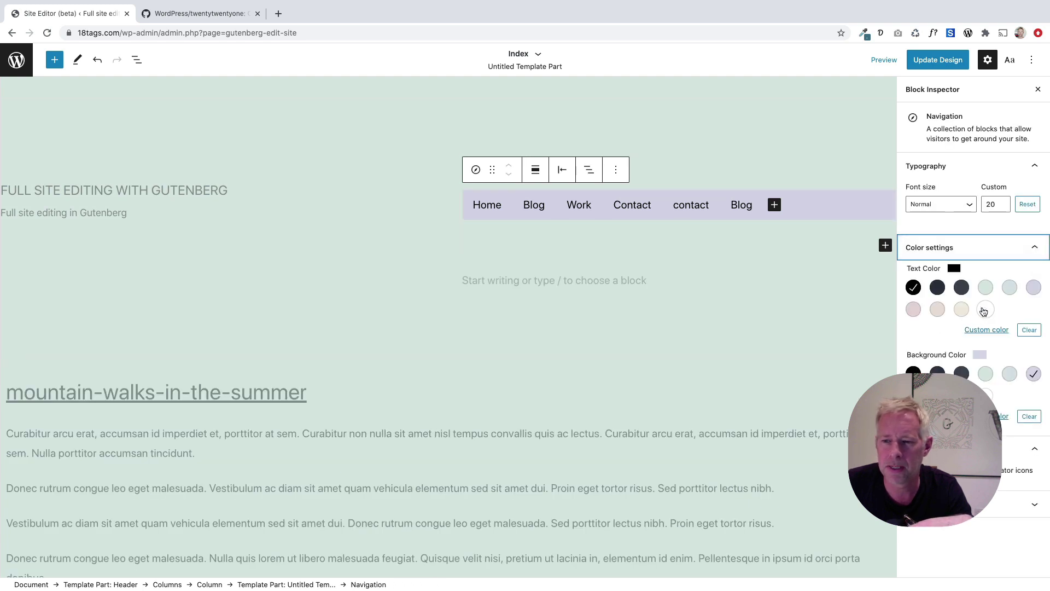
pyautogui.click(937, 309)
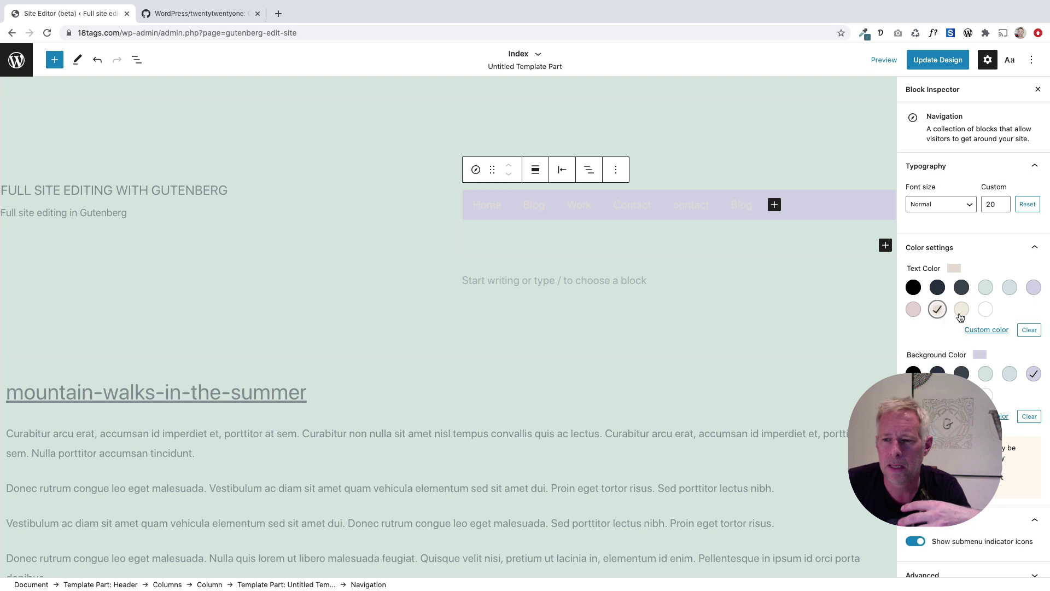
pyautogui.click(961, 309)
pyautogui.click(961, 286)
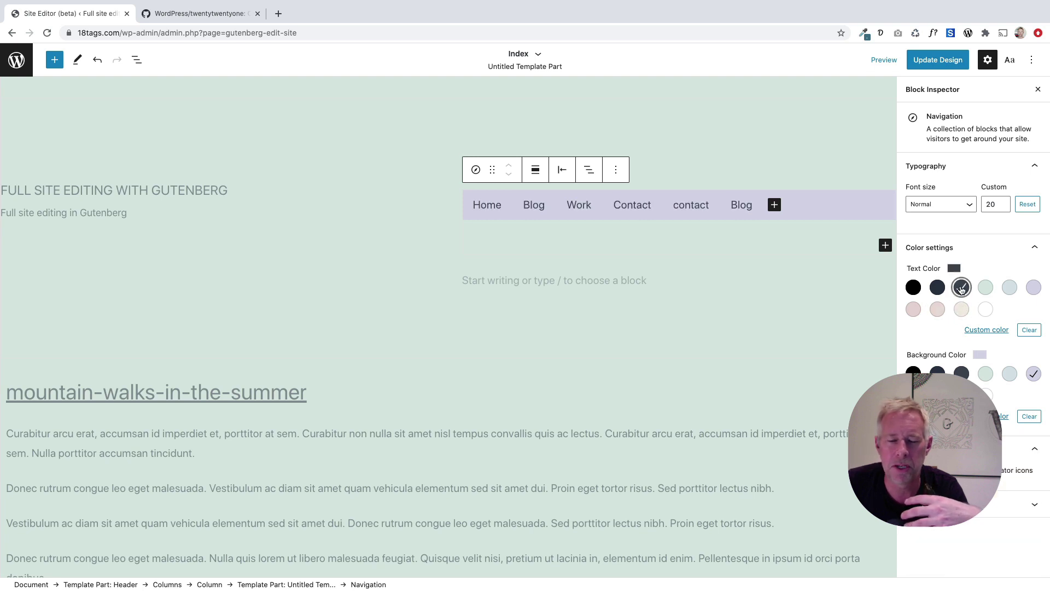
pyautogui.click(961, 373)
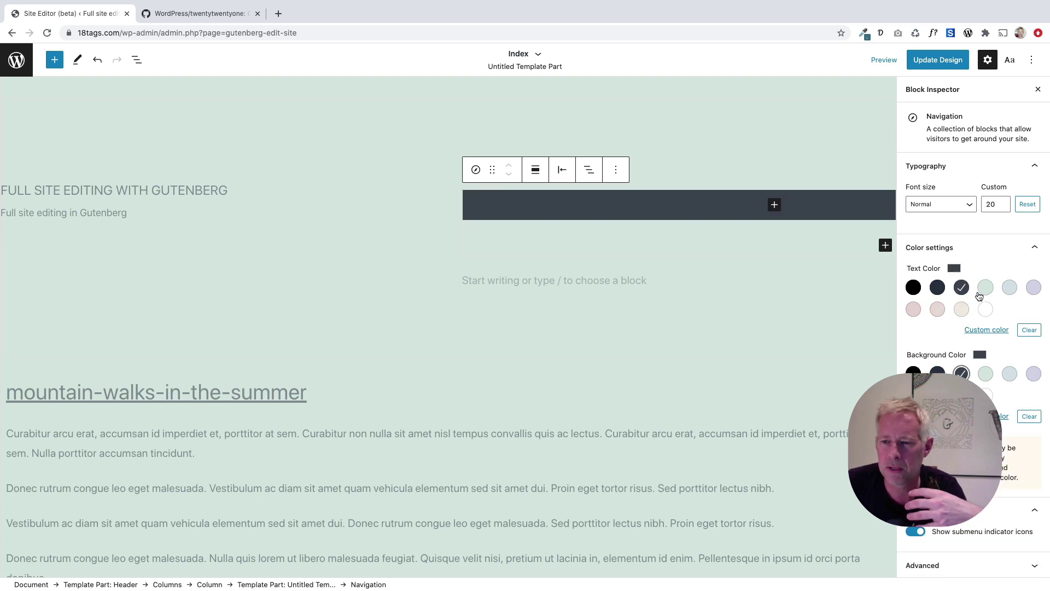
pyautogui.click(985, 308)
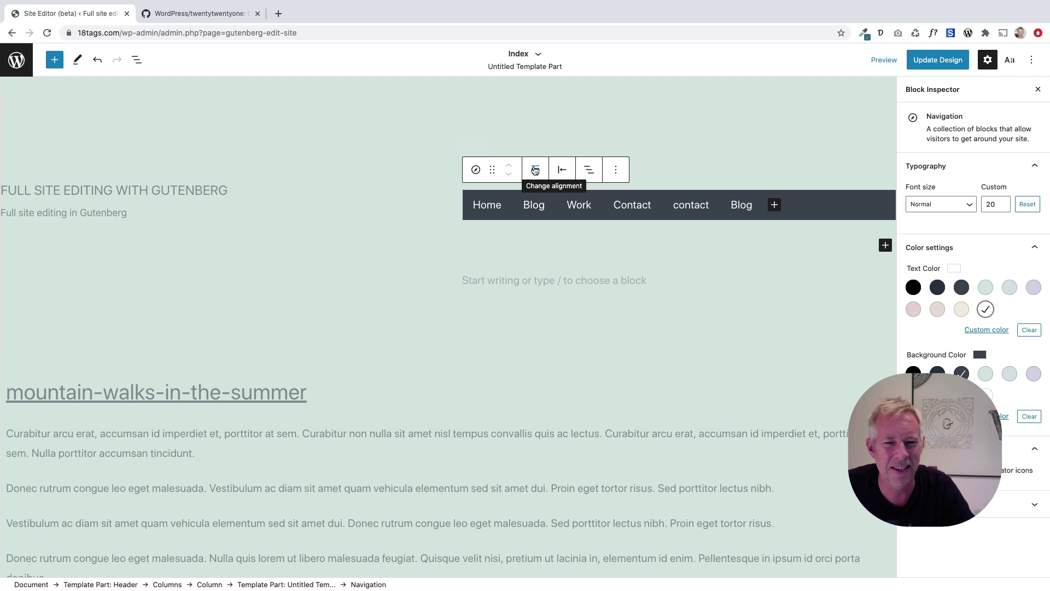
pyautogui.click(17, 59)
# - Open the header part from Template Parts, then go back to the Theme Templates list
pyautogui.click(38, 168)
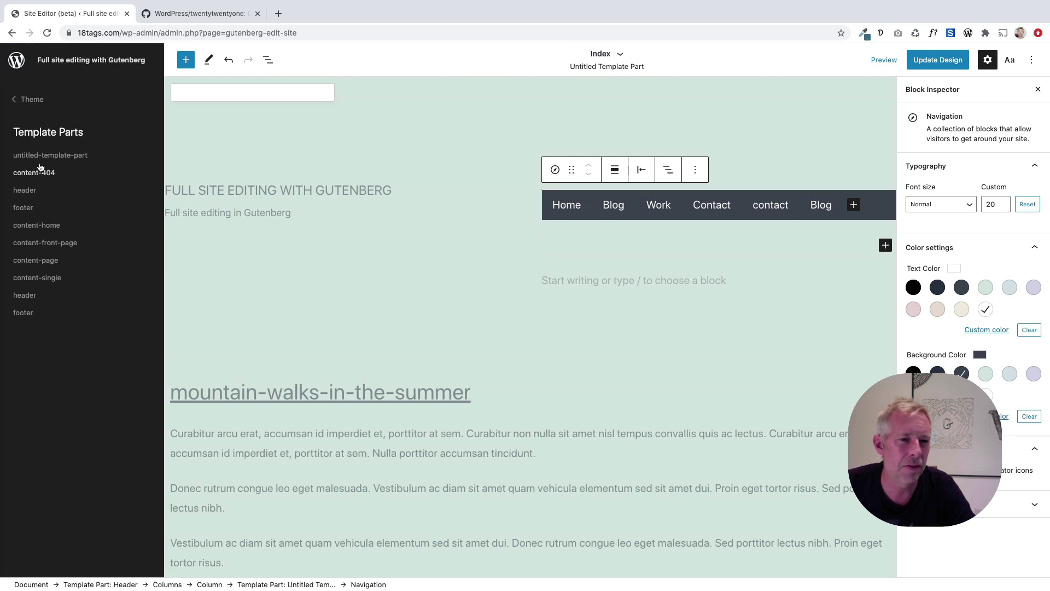
pyautogui.click(24, 189)
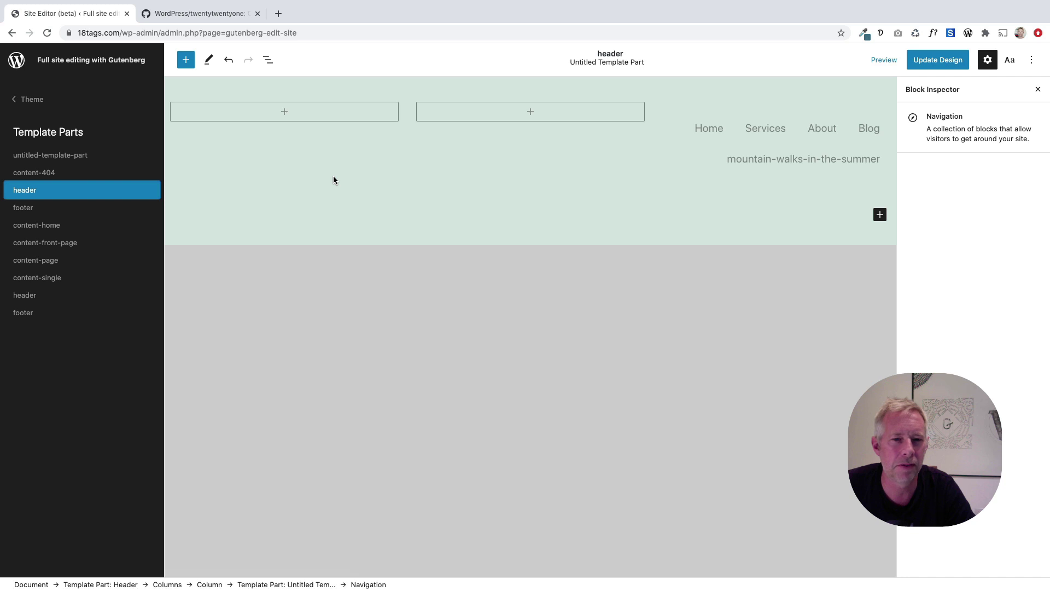
pyautogui.click(32, 99)
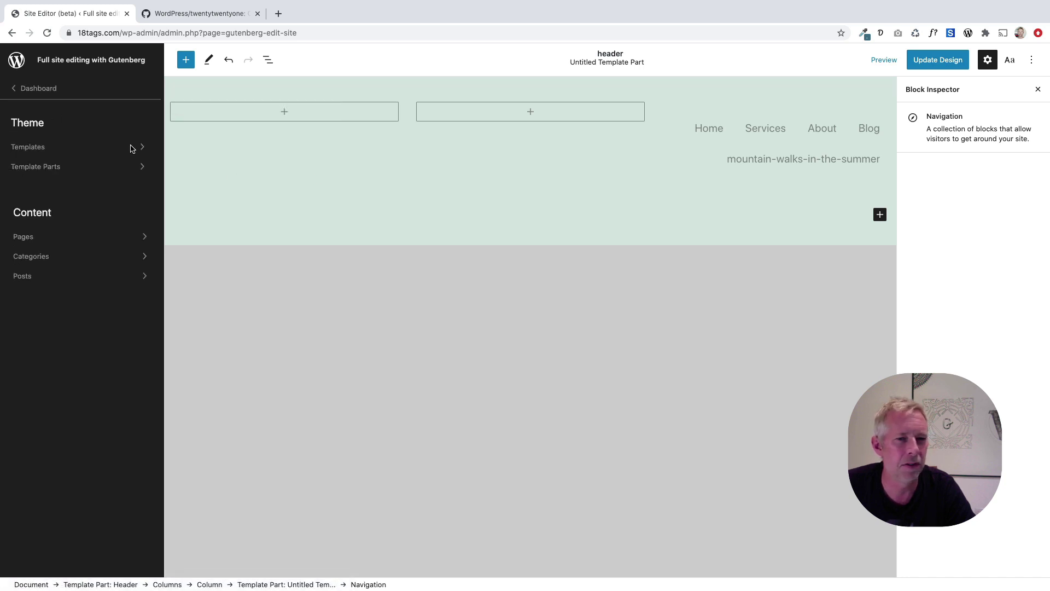
pyautogui.click(18, 150)
pyautogui.click(29, 99)
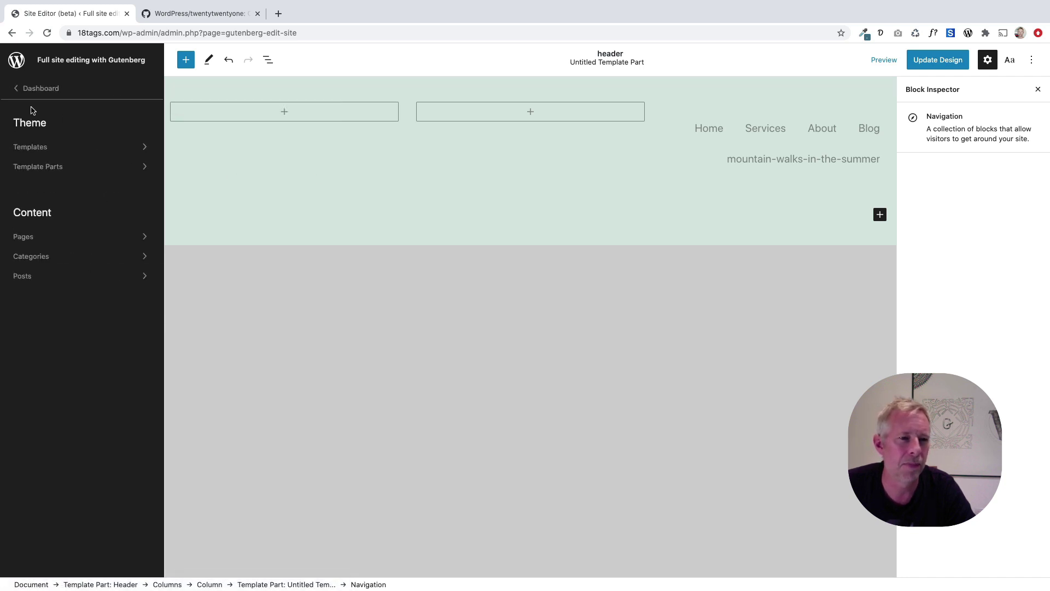
# - Open the Single Page template from All Templates
pyautogui.click(30, 146)
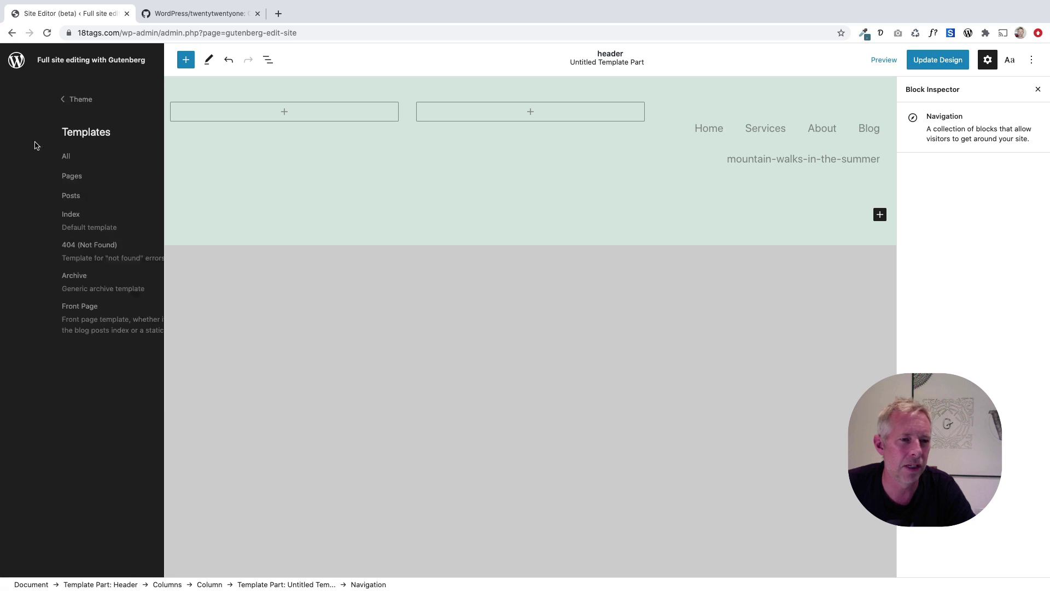
pyautogui.click(18, 156)
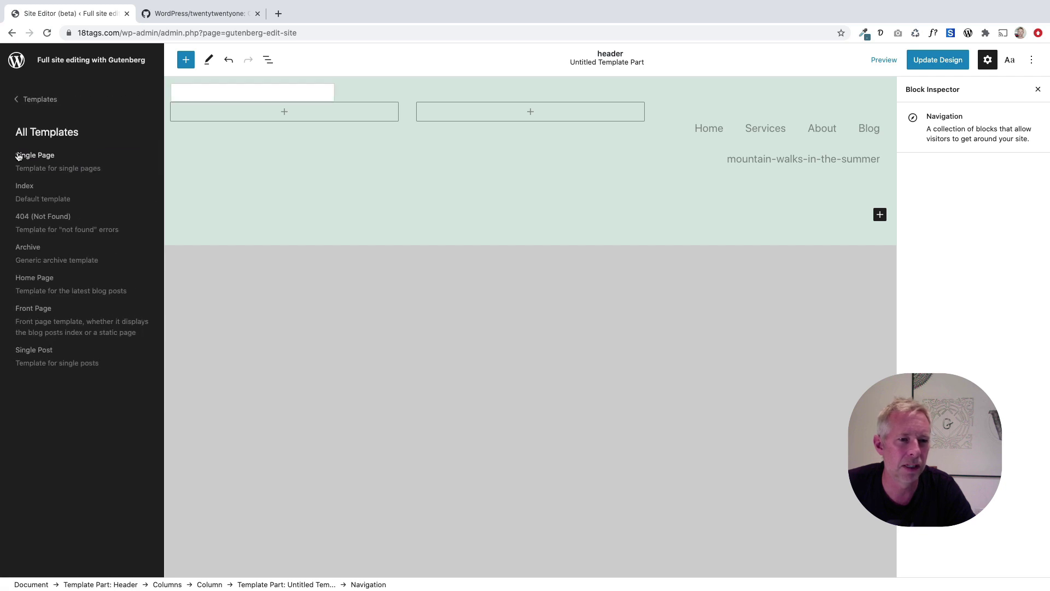
pyautogui.click(45, 159)
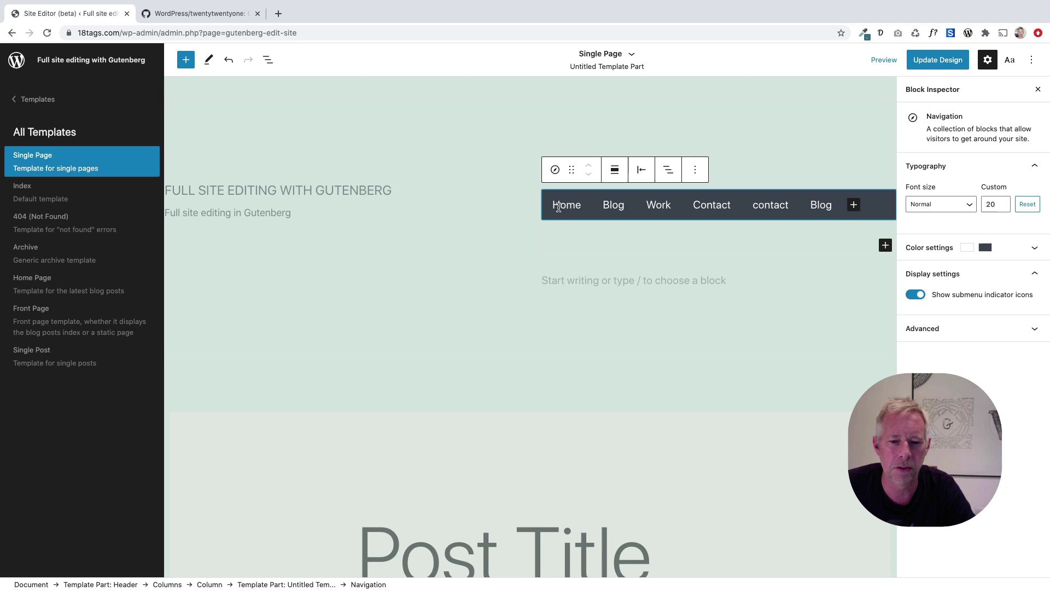
pyautogui.scroll(-5, 440, 497)
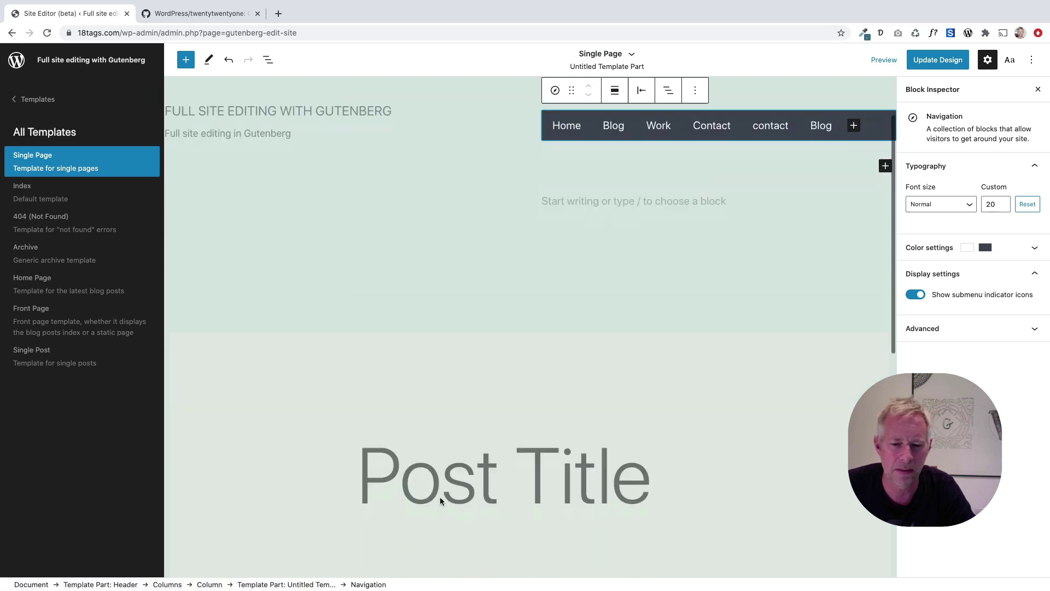
pyautogui.scroll(-3, 439, 497)
pyautogui.scroll(5, 442, 496)
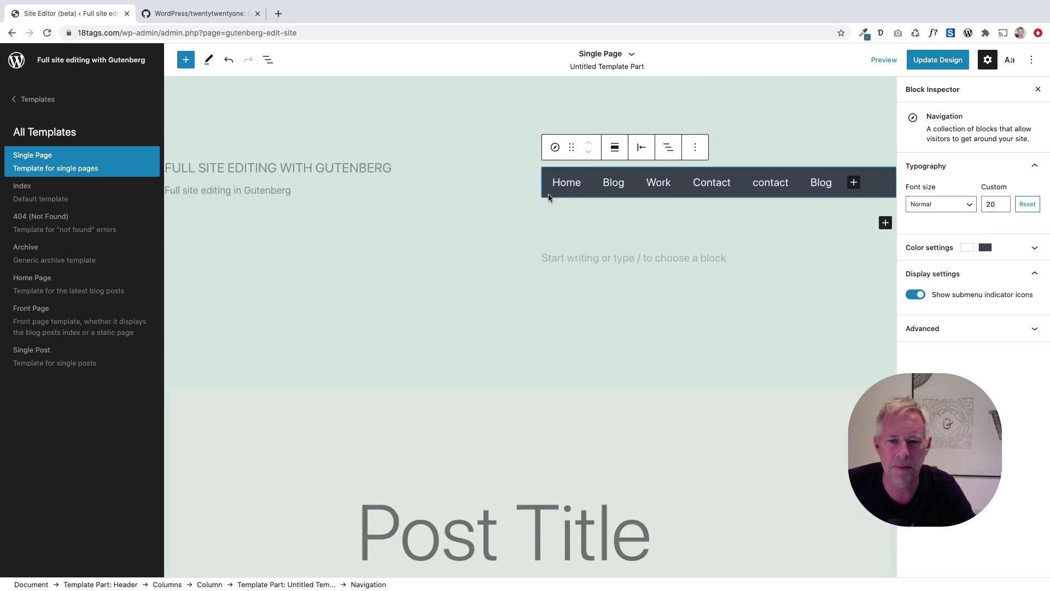
# - Centre the header Navigation links with Justify items center
pyautogui.click(562, 182)
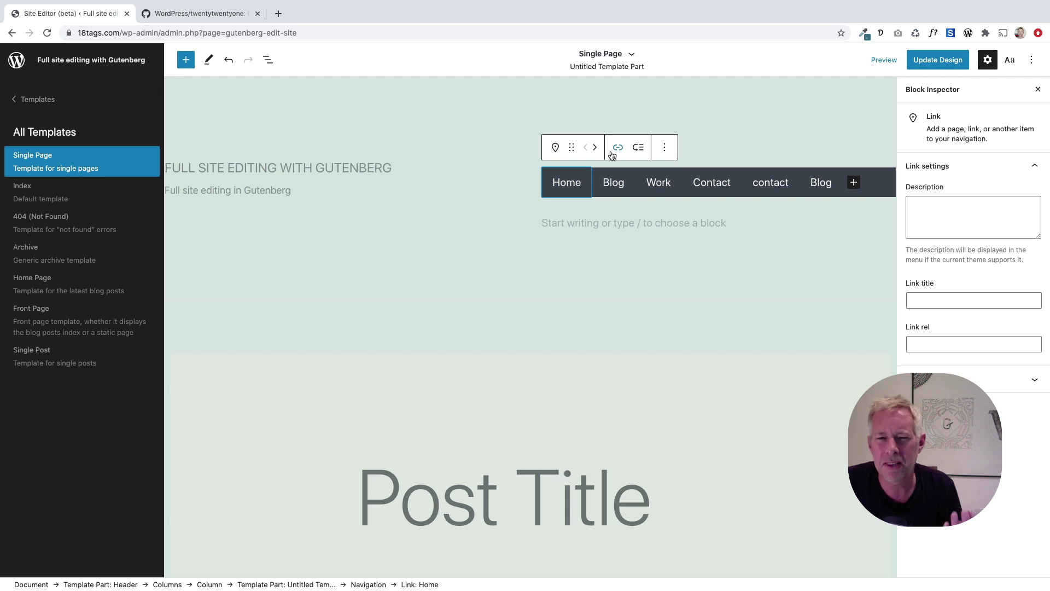
pyautogui.moveTo(597, 153)
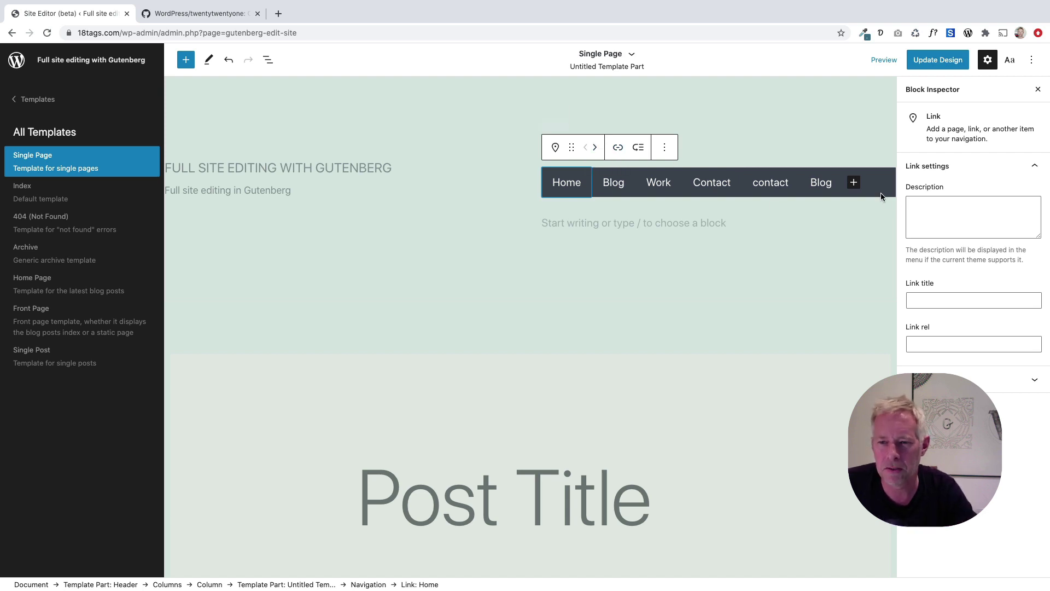
pyautogui.click(880, 193)
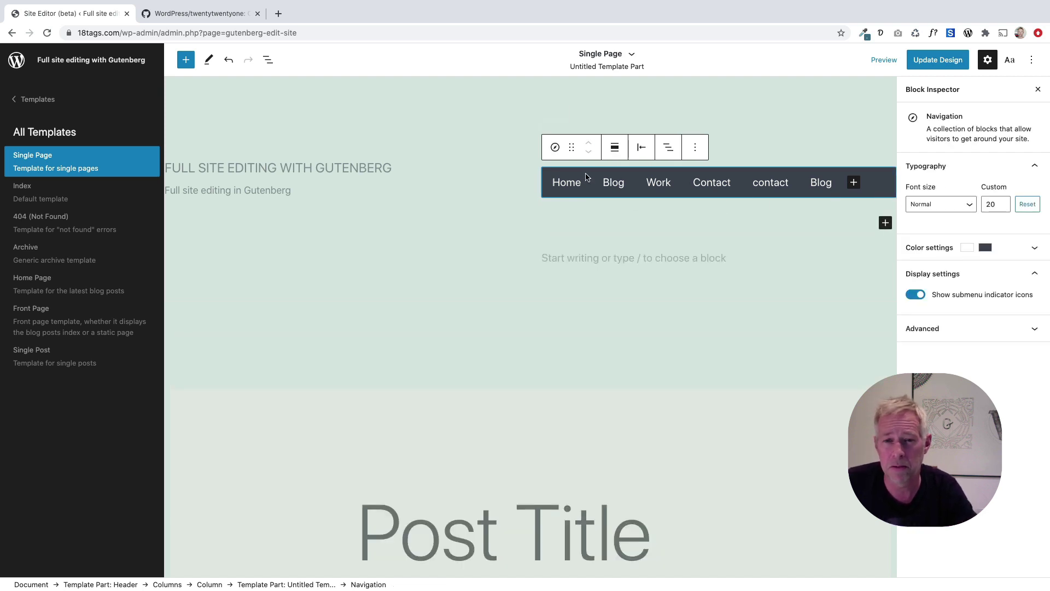
pyautogui.click(640, 147)
pyautogui.click(669, 204)
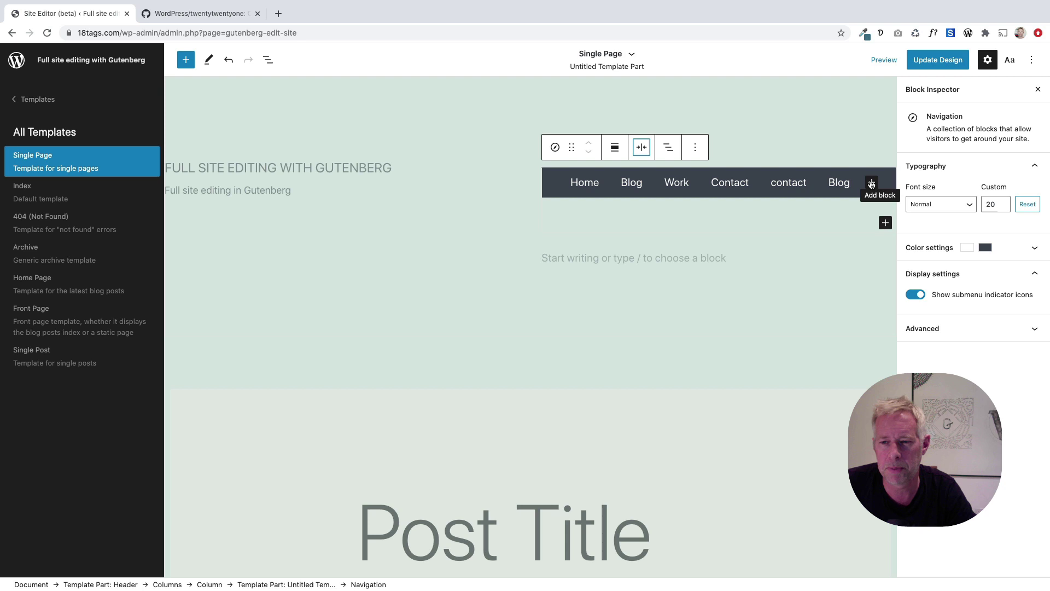
# - Remove 'WITH GUTENBERG' from the site title and save the template changes
pyautogui.click(370, 173)
pyautogui.tripleClick(371, 168)
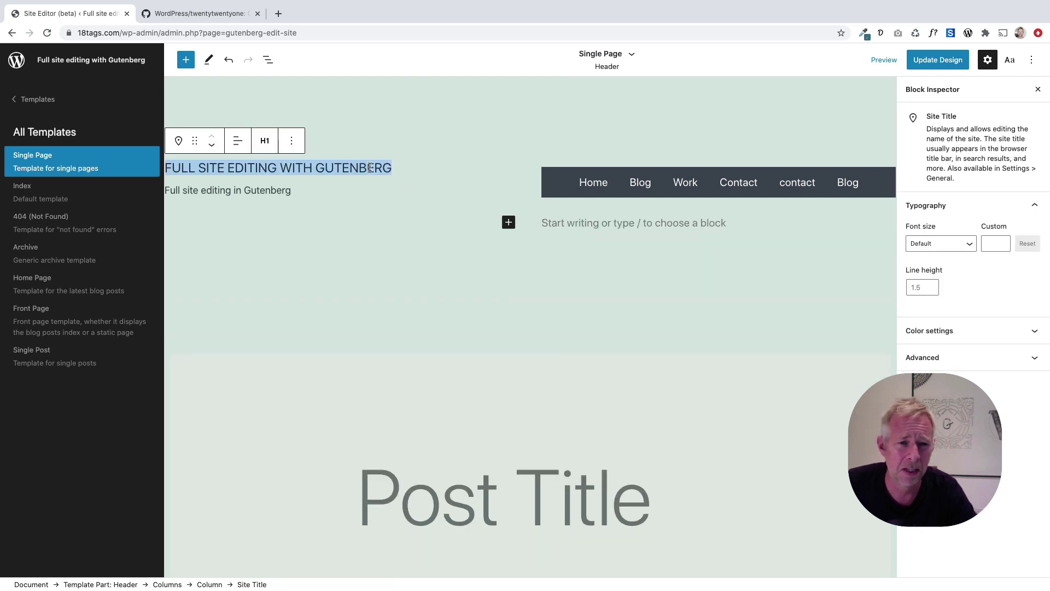
pyautogui.click(359, 167)
pyautogui.moveTo(280, 168); pyautogui.dragTo(399, 167)
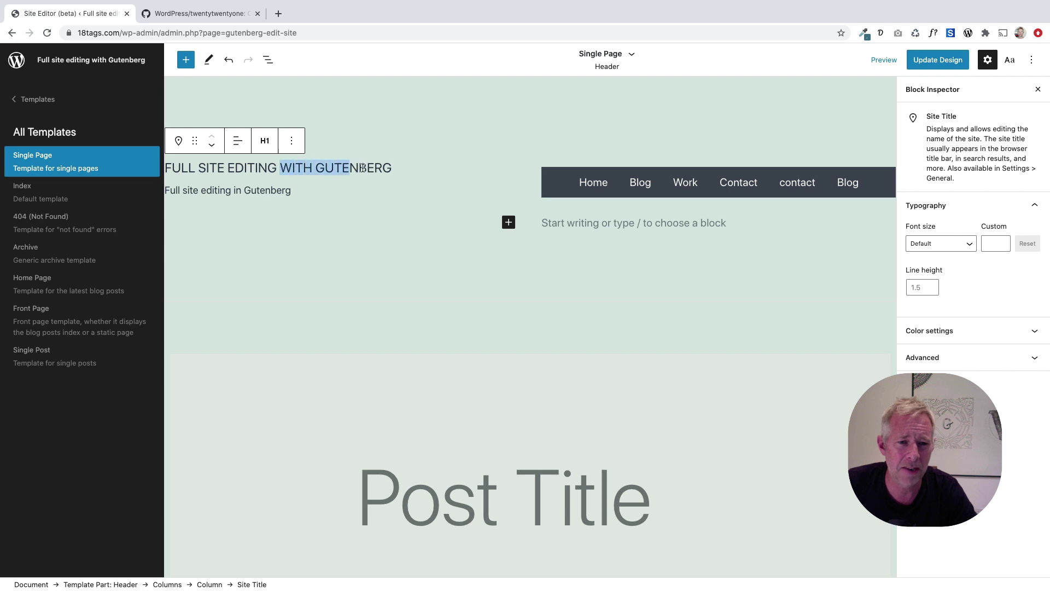
pyautogui.press('BackSpace')
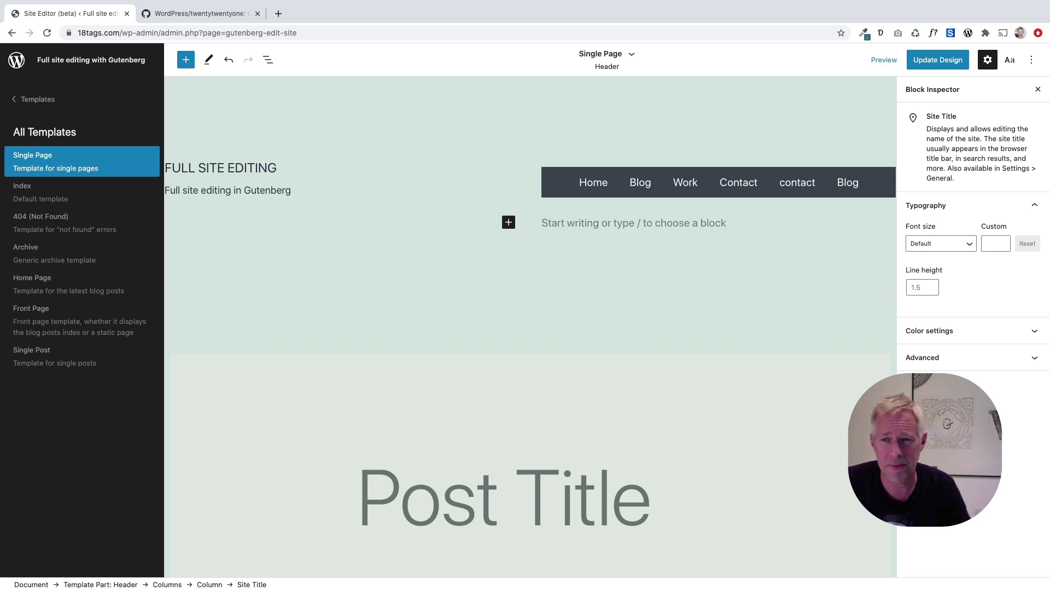
pyautogui.click(937, 59)
pyautogui.click(972, 59)
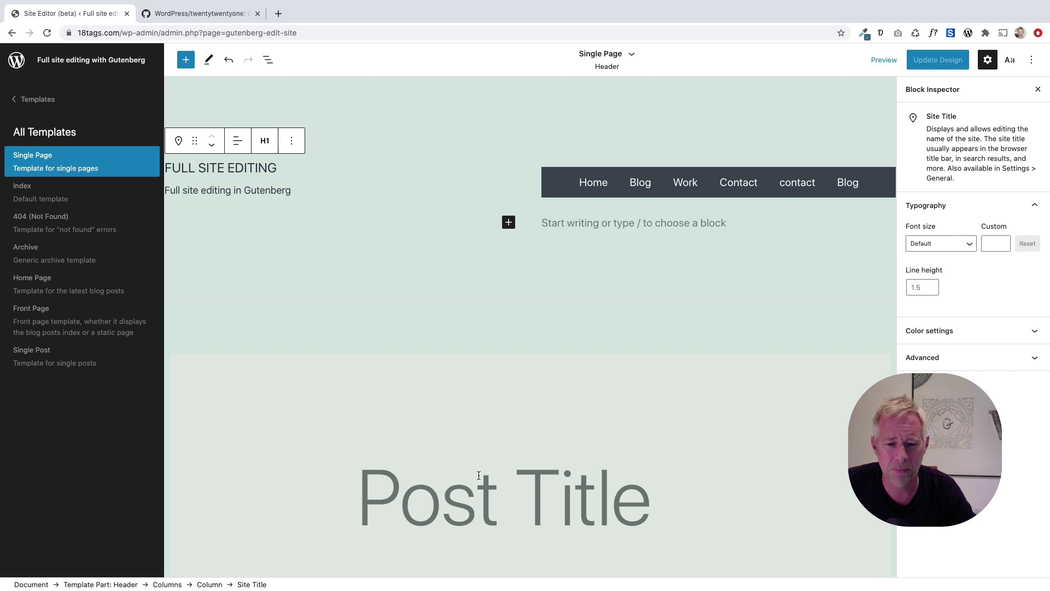
pyautogui.scroll(-5, 526, 424)
pyautogui.scroll(-3, 526, 424)
pyautogui.scroll(4, 554, 373)
# - Select the Post Title block, then go back through the templates menu to the top-level navigation
pyautogui.click(554, 373)
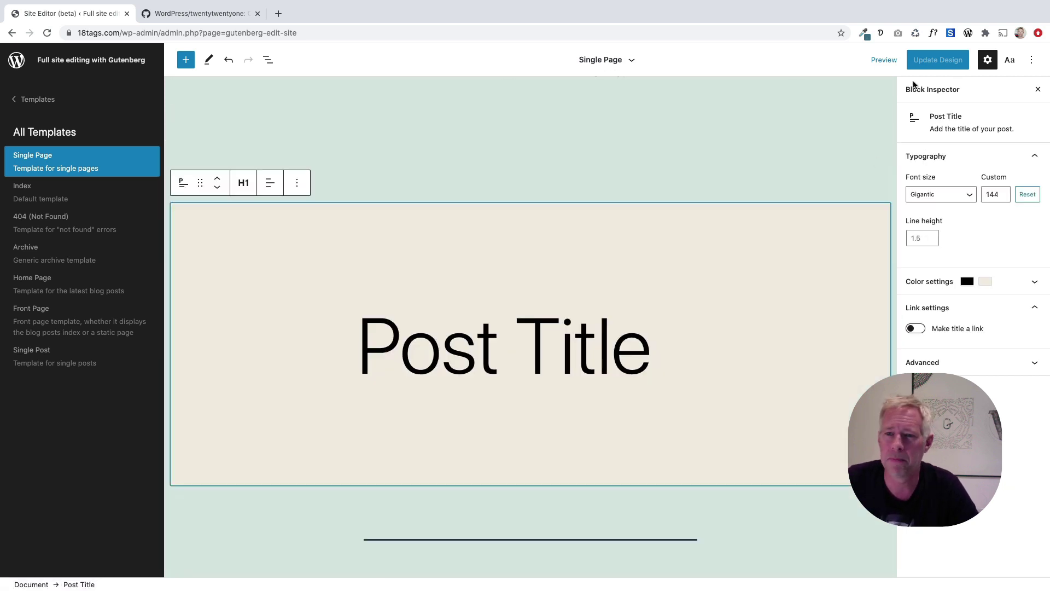
pyautogui.click(35, 100)
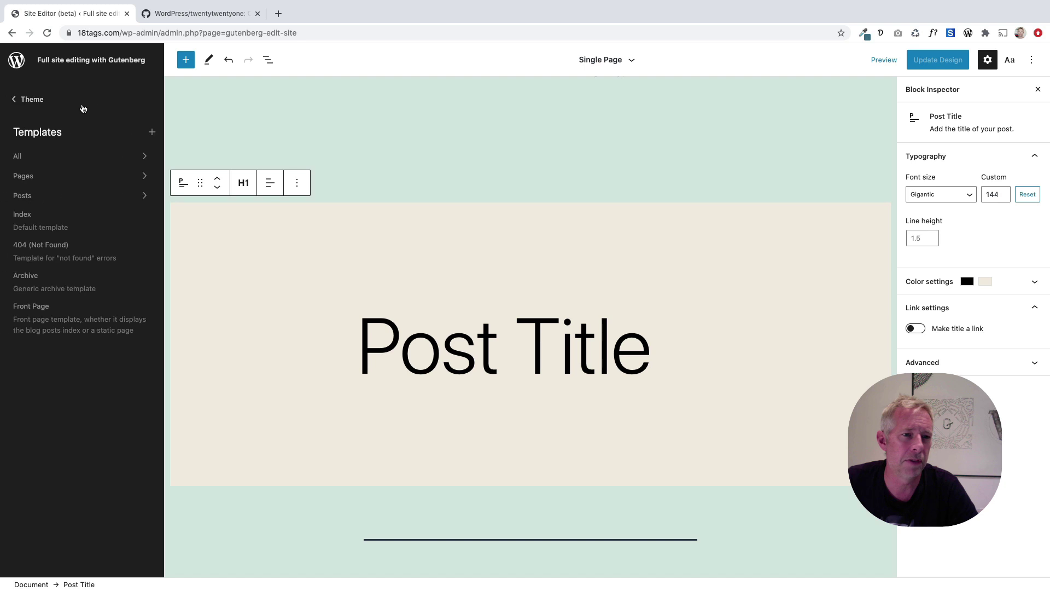
pyautogui.click(19, 63)
pyautogui.click(18, 62)
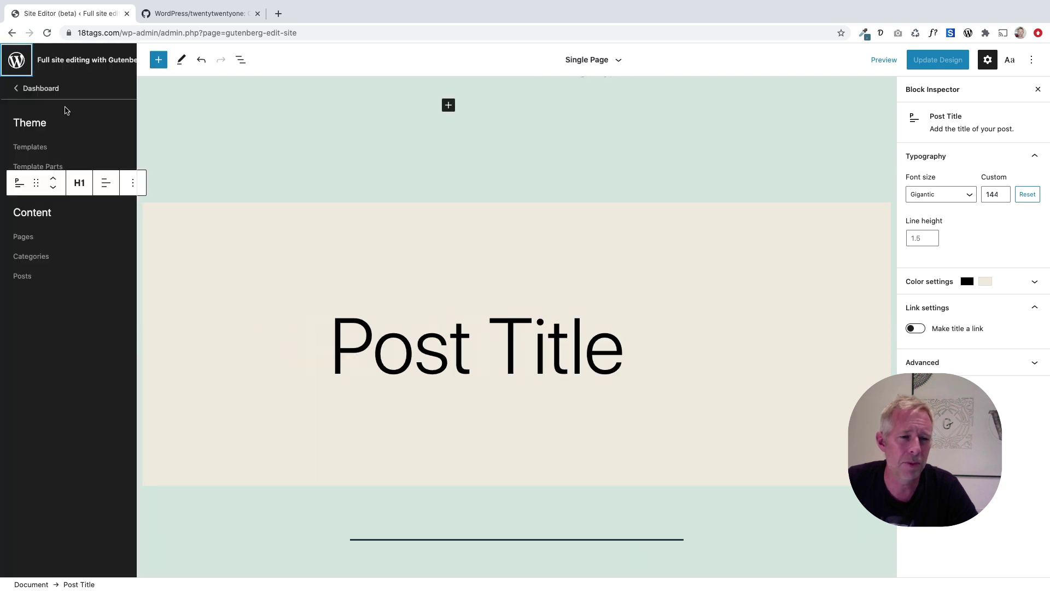
# - Go to the Dashboard, view the live front page, then return to the Dashboard
pyautogui.click(41, 88)
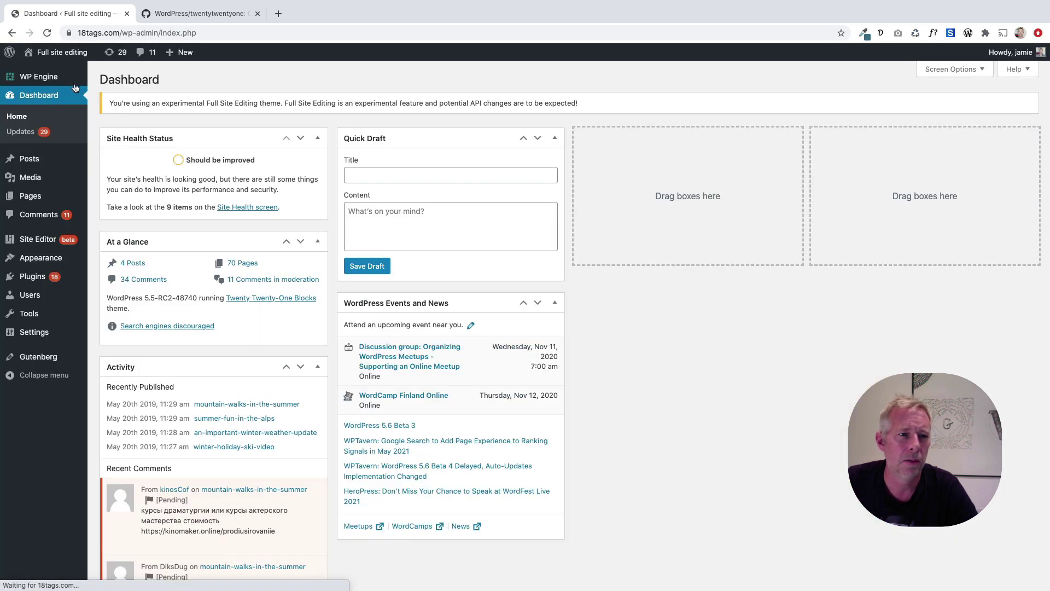
pyautogui.click(49, 71)
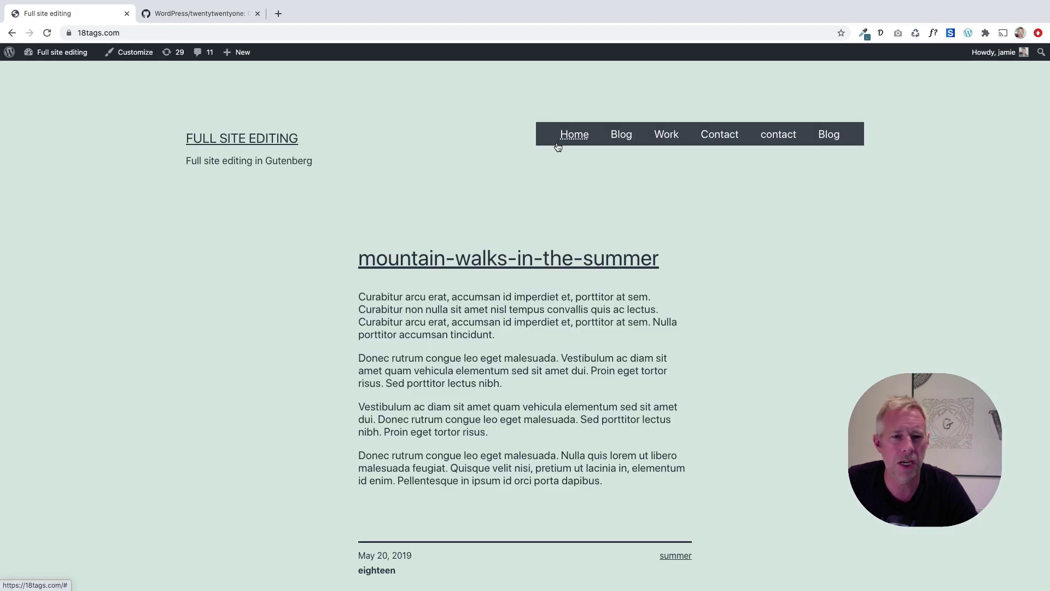
pyautogui.scroll(-3, 273, 236)
pyautogui.scroll(2, 274, 236)
pyautogui.scroll(2, 275, 232)
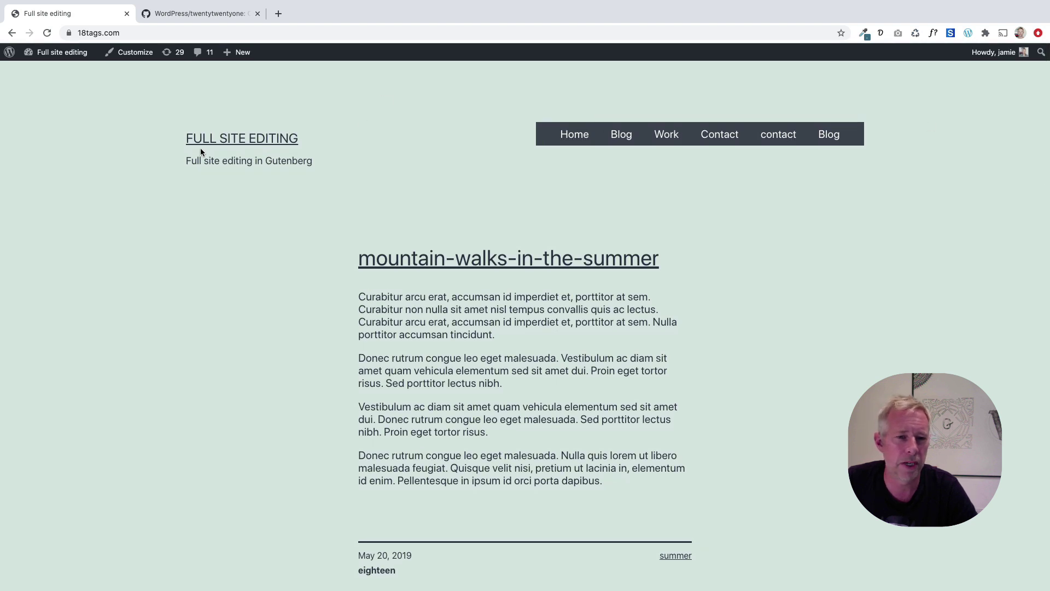
pyautogui.moveTo(56, 51)
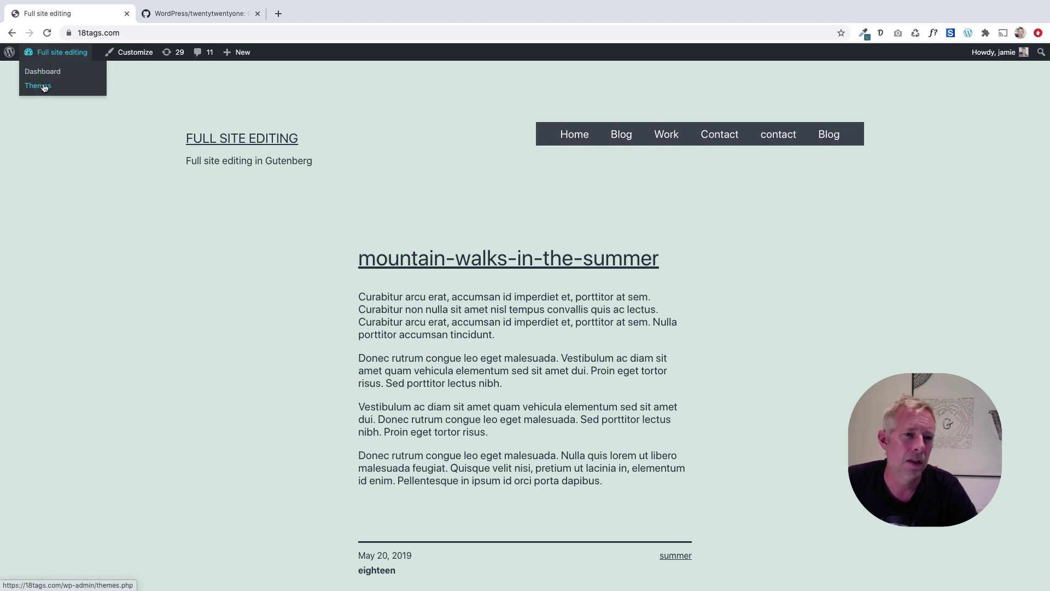
pyautogui.click(43, 71)
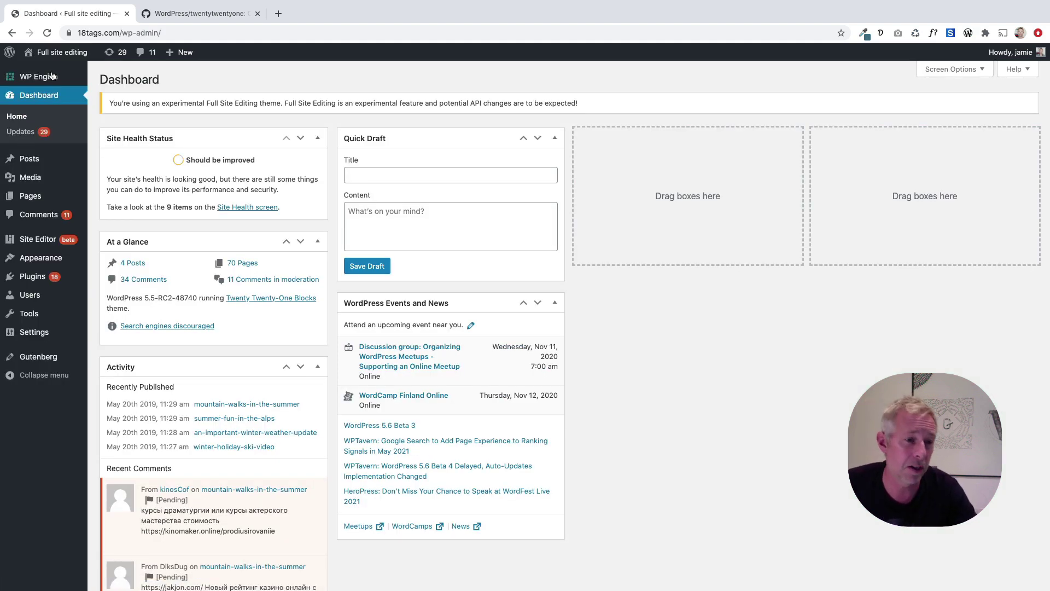
# - Open the Site Editor on the Index template and list the theme's Template Parts
pyautogui.click(27, 240)
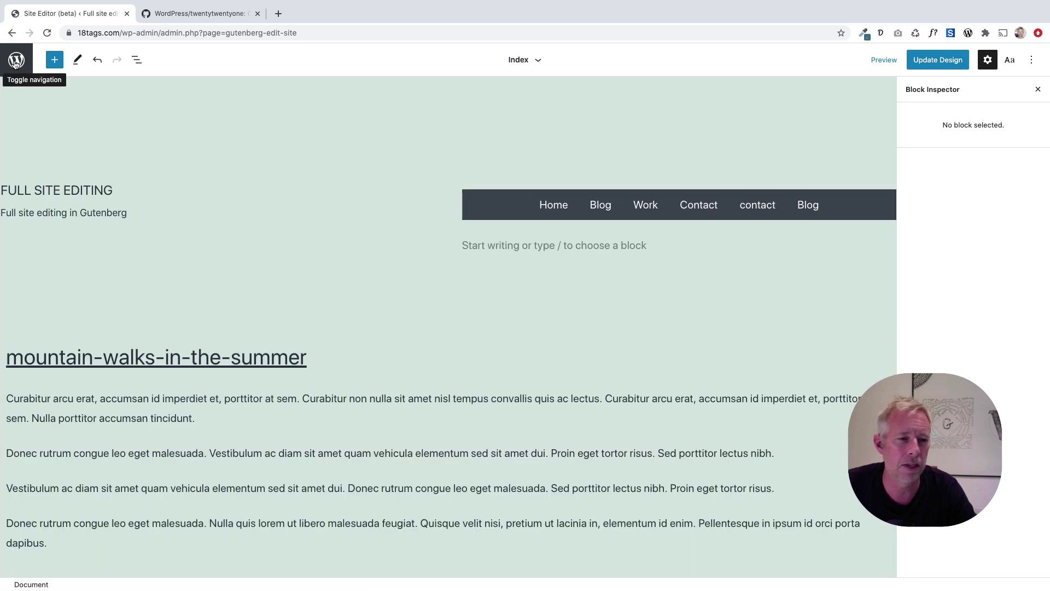
pyautogui.click(15, 59)
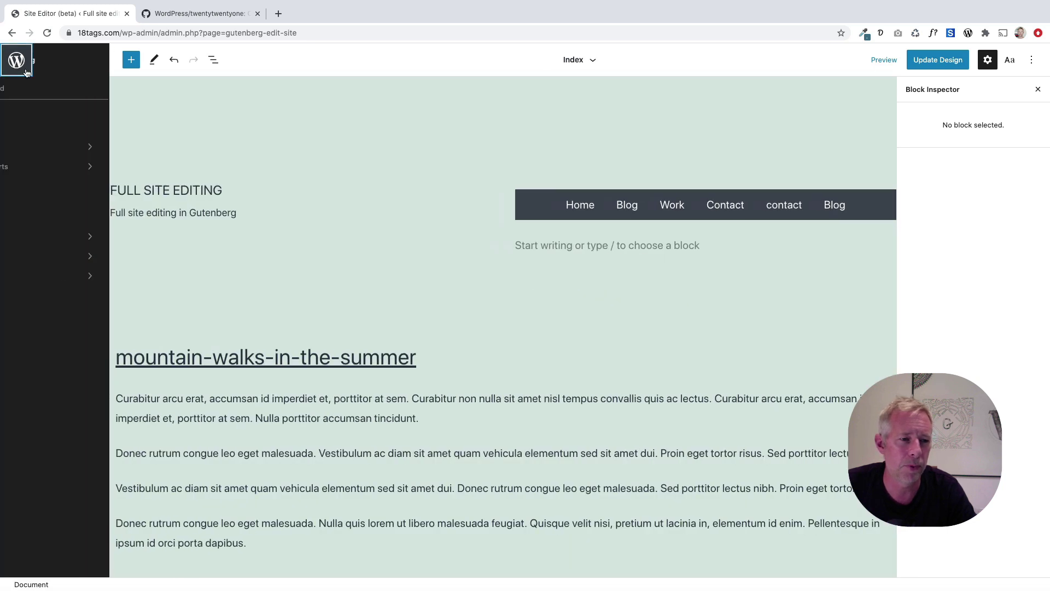
pyautogui.click(57, 167)
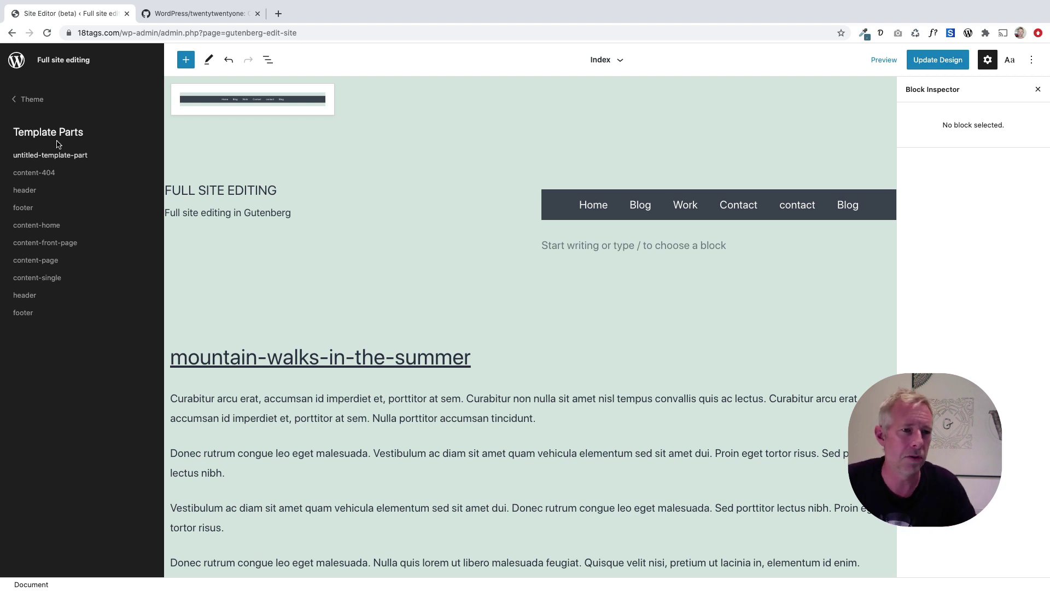
# - View the header template part, then open the footer template part with its archives, categories and latest-posts columns
pyautogui.click(49, 194)
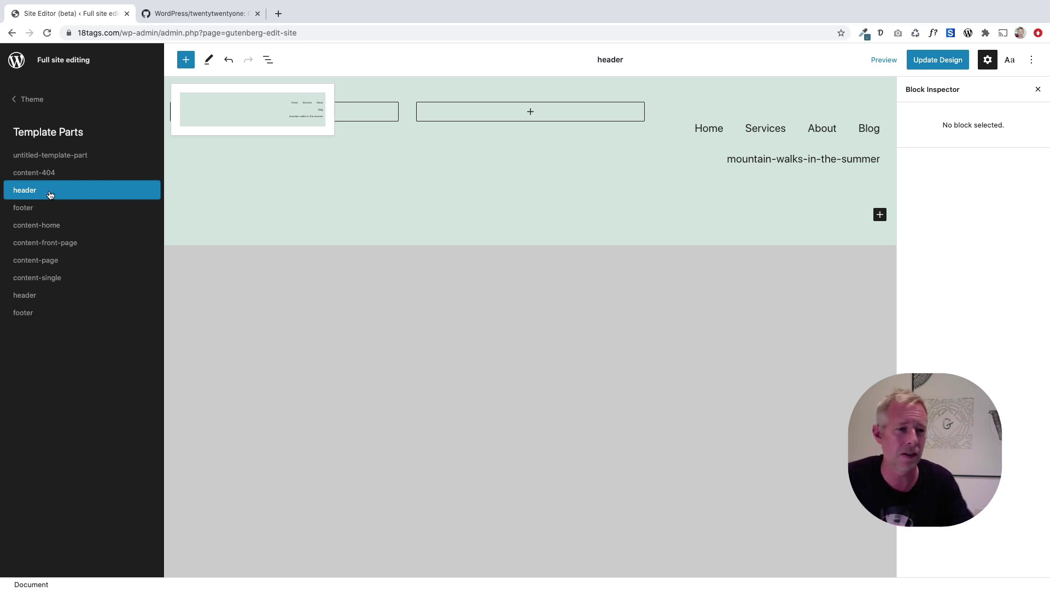
pyautogui.click(33, 208)
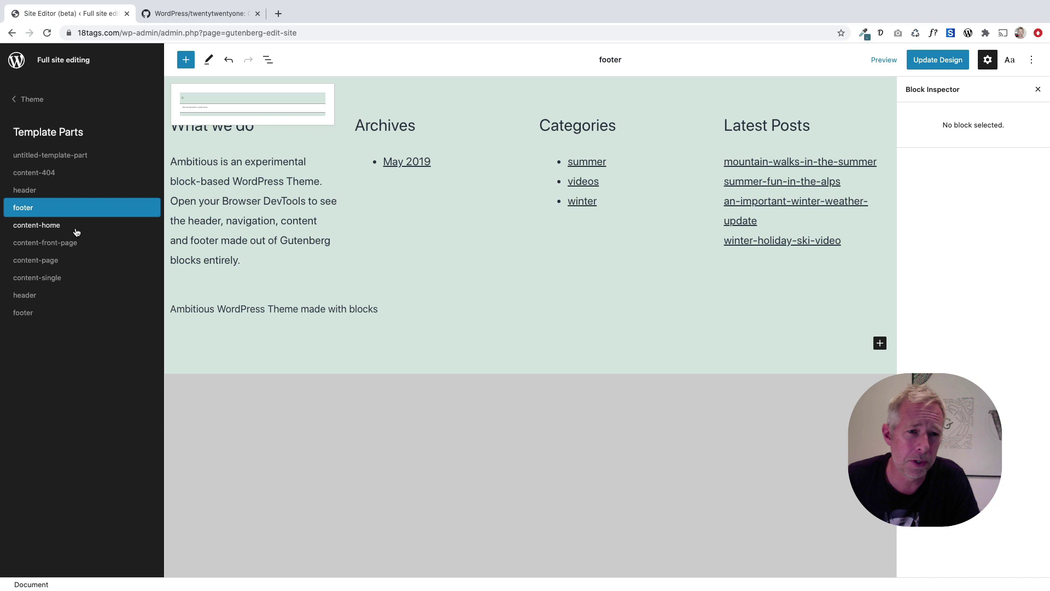
# - Change the footer heading 'Categories' to 'My Categories' and select the categories list block
pyautogui.click(267, 264)
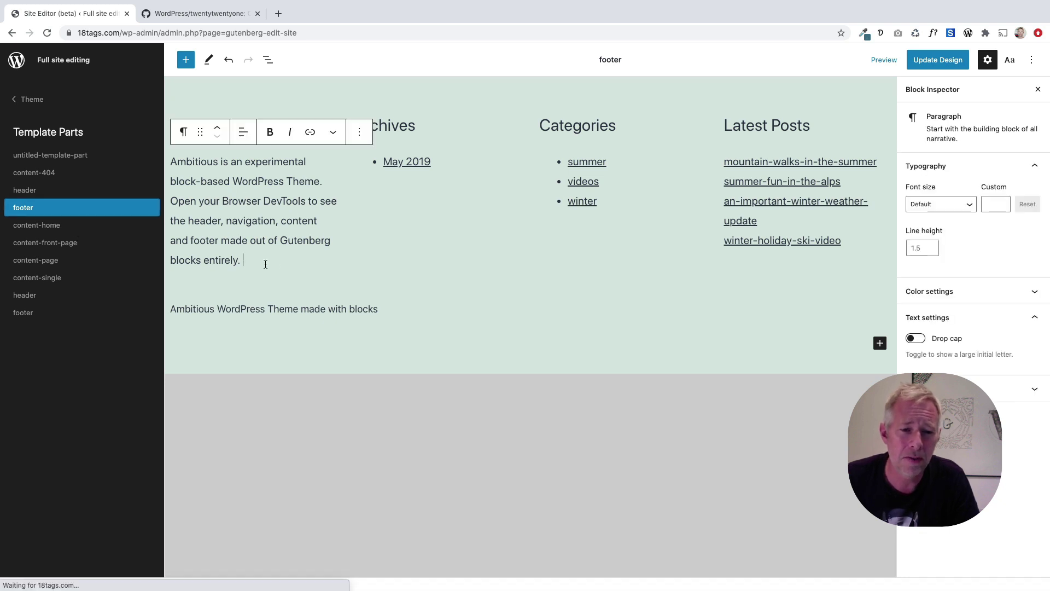
pyautogui.click(406, 128)
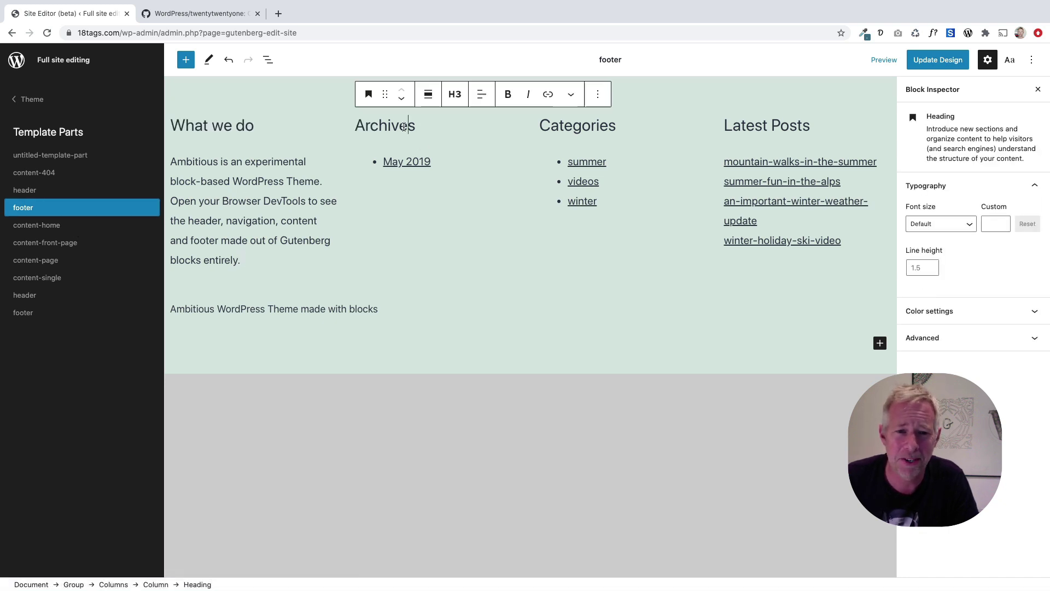
pyautogui.click(244, 127)
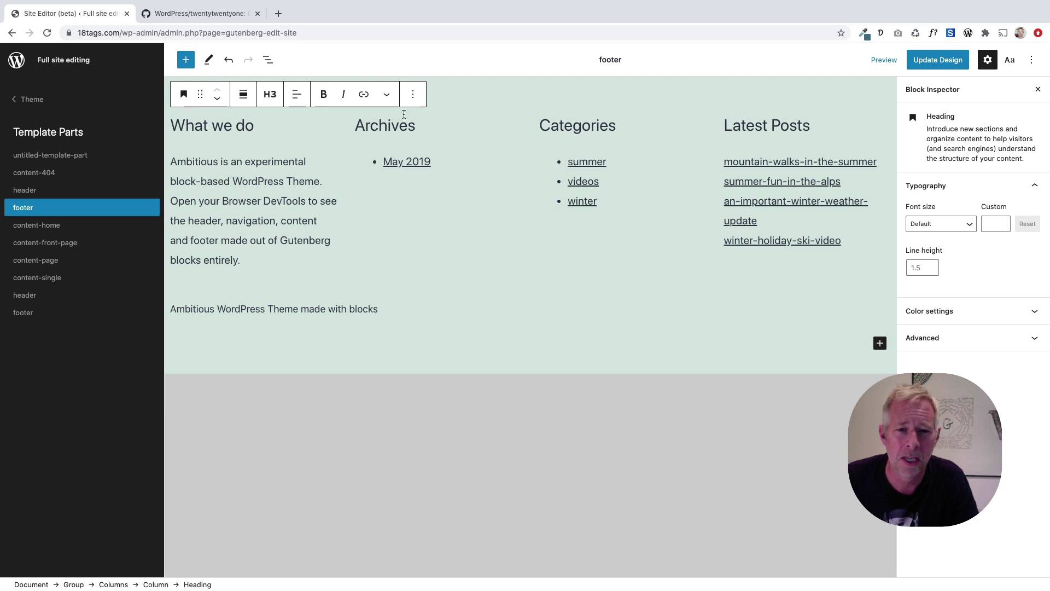
pyautogui.click(540, 125)
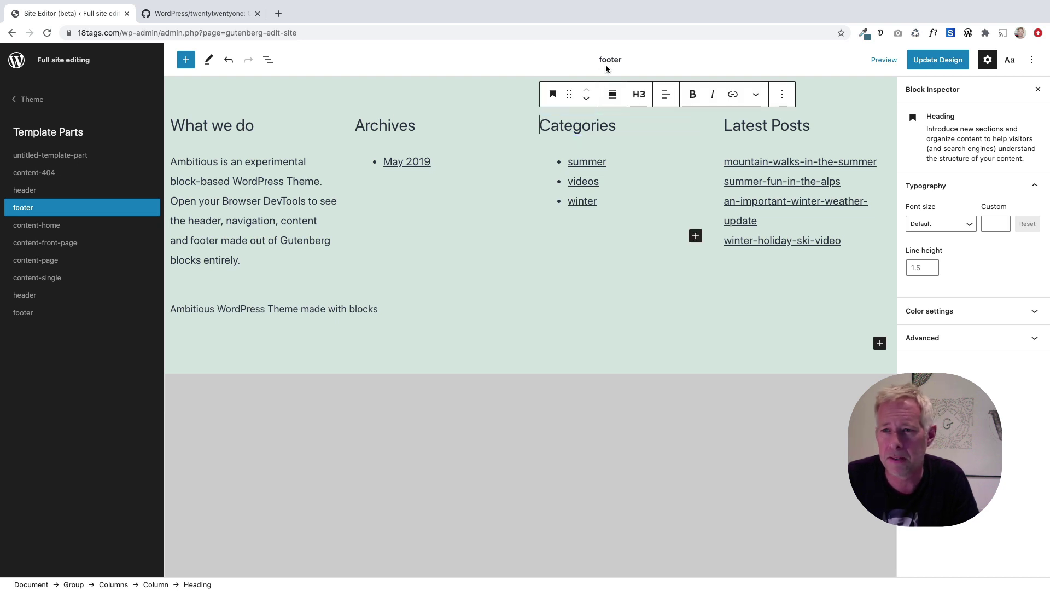
pyautogui.doubleClick(541, 125)
pyautogui.write('My')
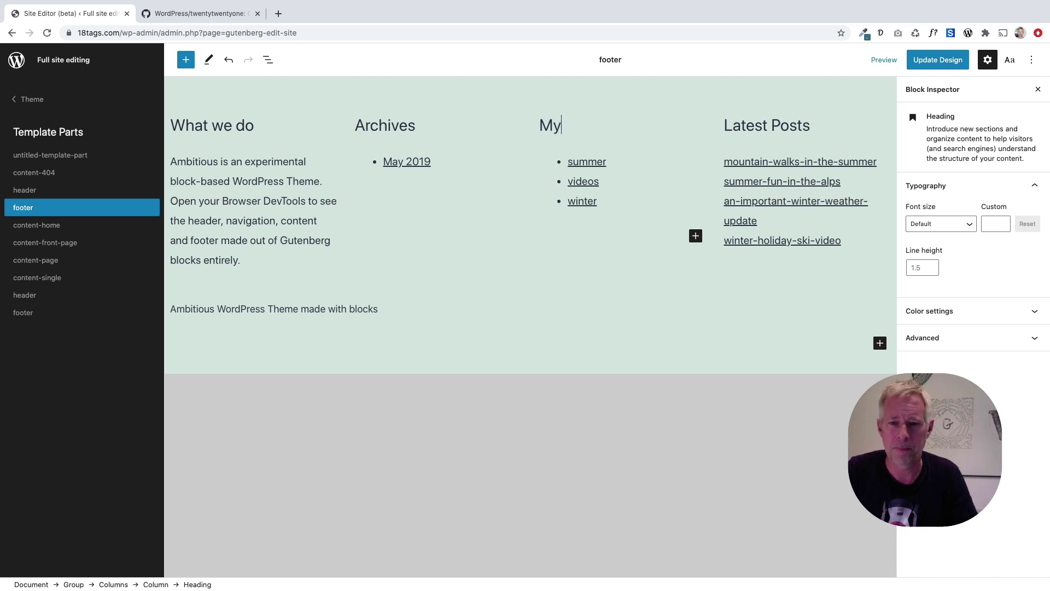
pyautogui.write(' Categ')
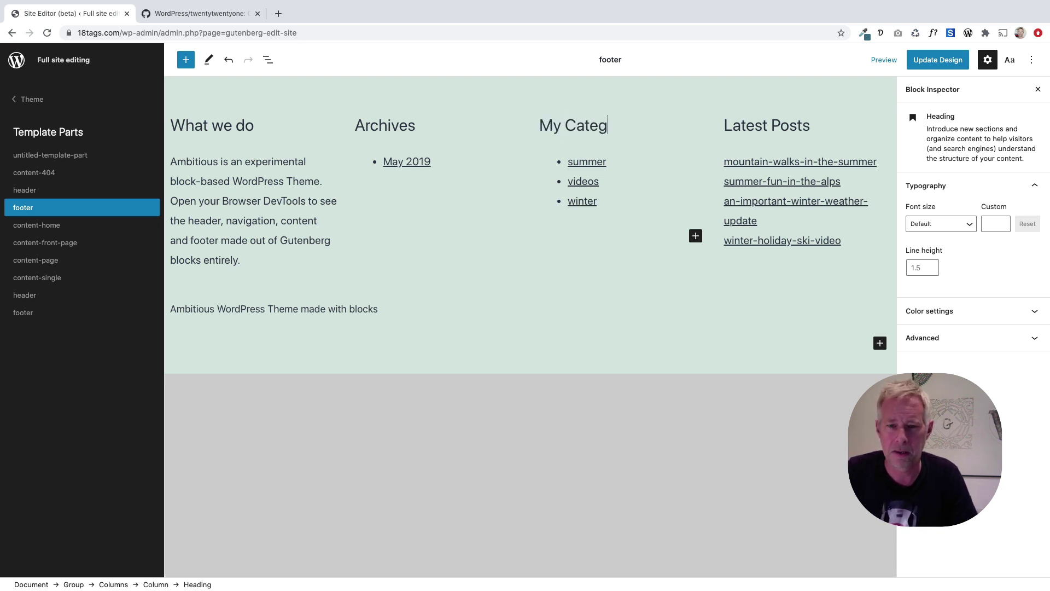
pyautogui.write('ories')
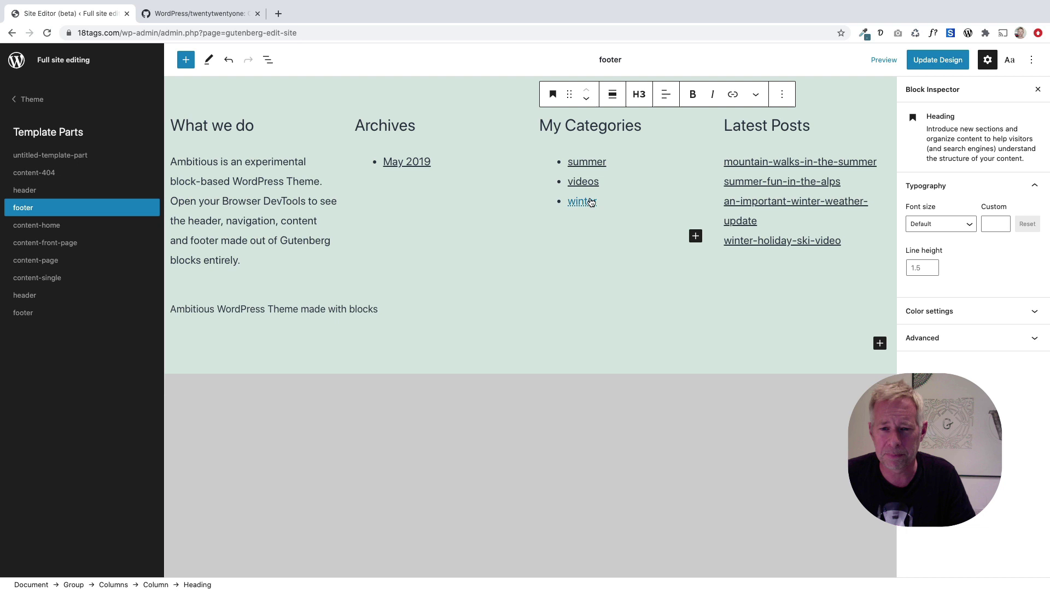
pyautogui.click(612, 204)
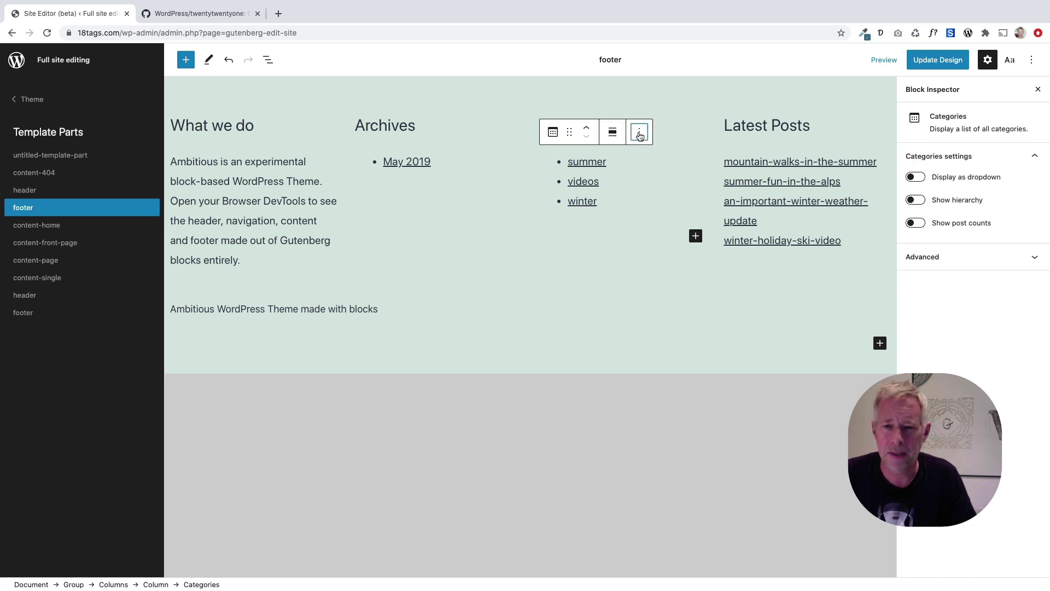
# - Enable Show hierarchy and Display as dropdown on the footer categories block, waiting out the unresponsive page
pyautogui.click(639, 133)
pyautogui.click(604, 184)
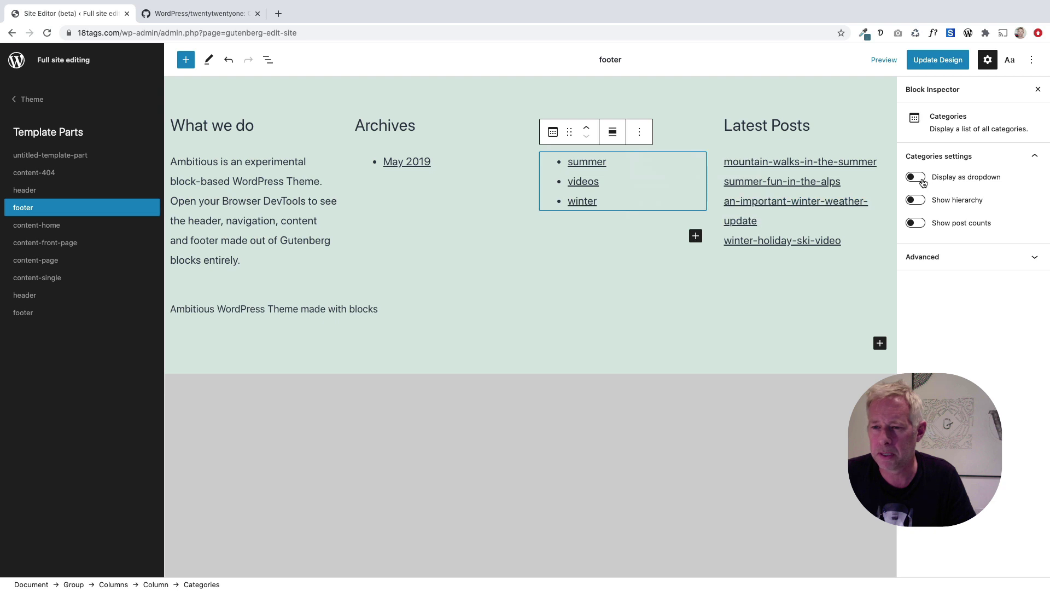
pyautogui.click(914, 200)
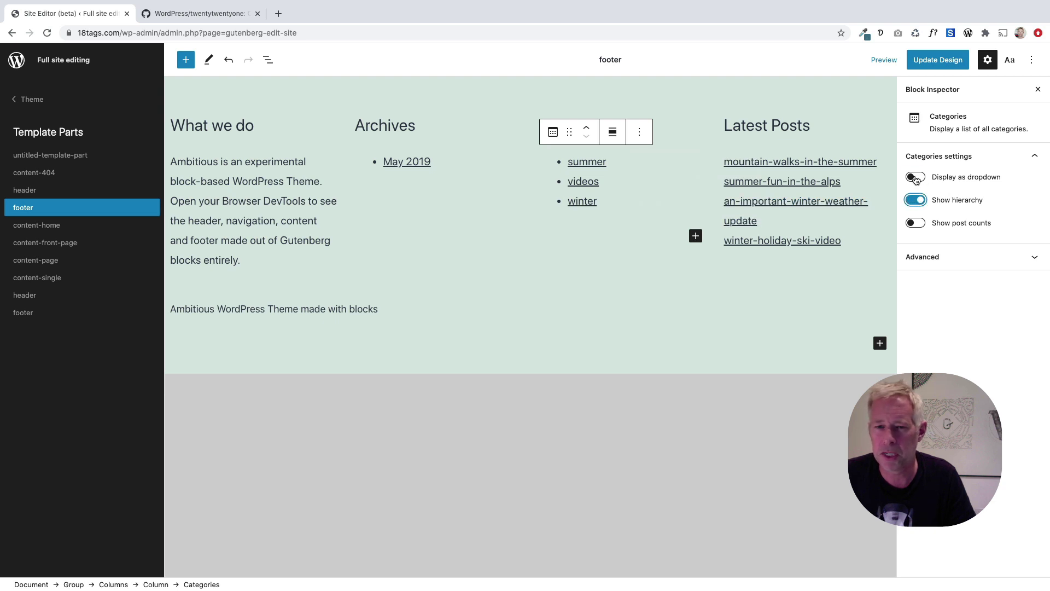
pyautogui.click(915, 178)
pyautogui.click(939, 157)
pyautogui.click(912, 183)
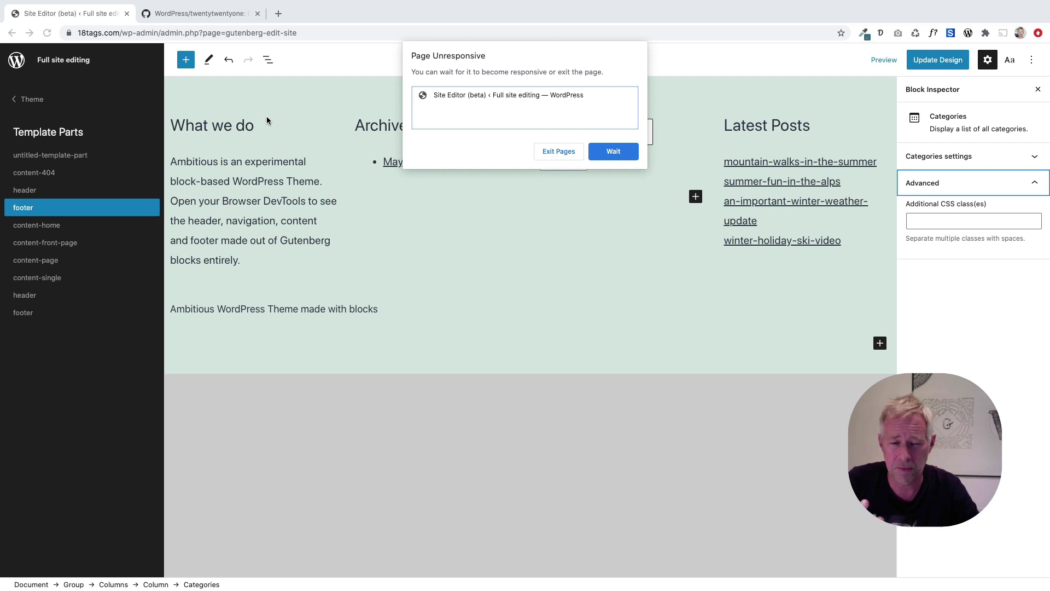
pyautogui.click(611, 151)
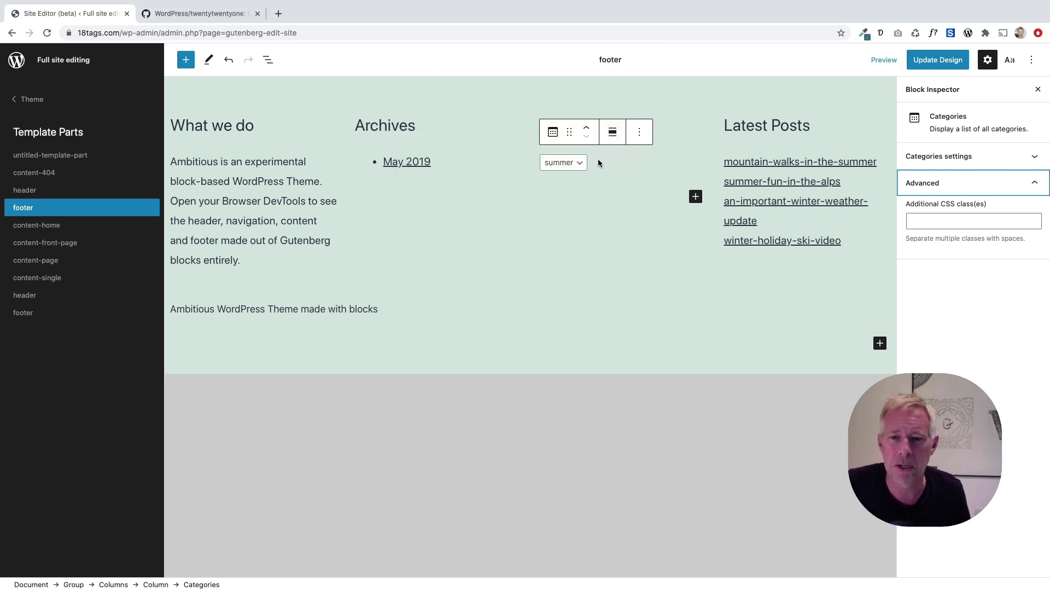